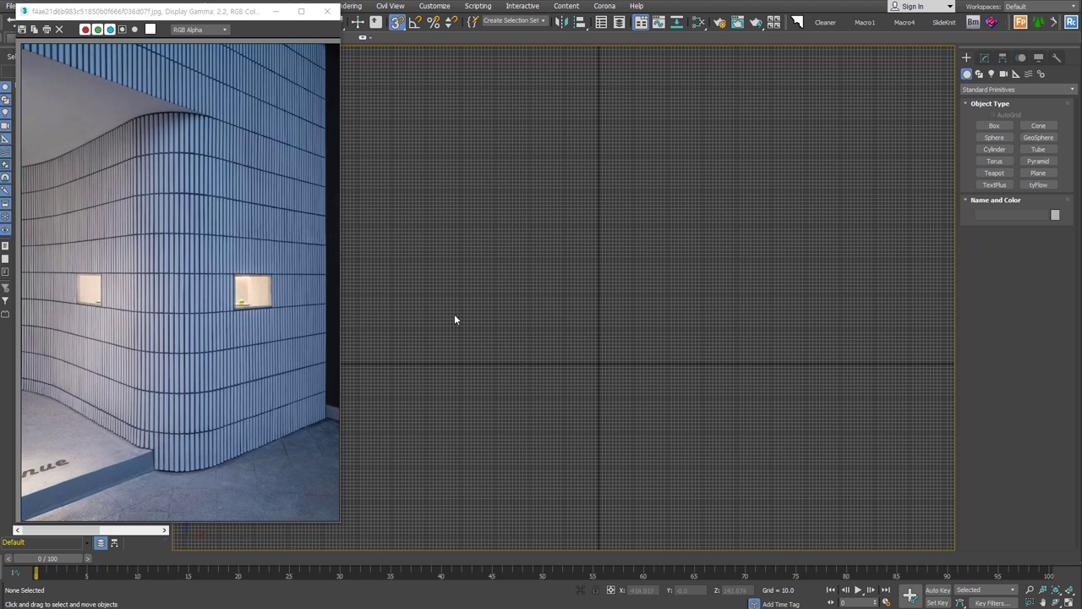
Step: Create a plane in the front view with Width 7000 and Length 2700
click(1038, 172)
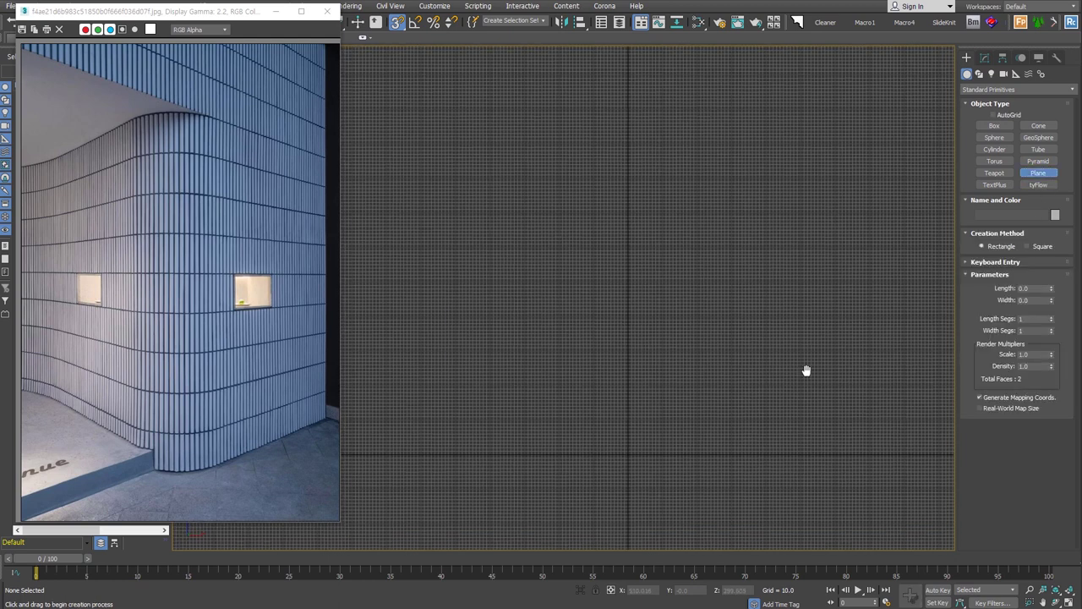
drag(410, 220, 921, 456)
click(1032, 299)
text(7)
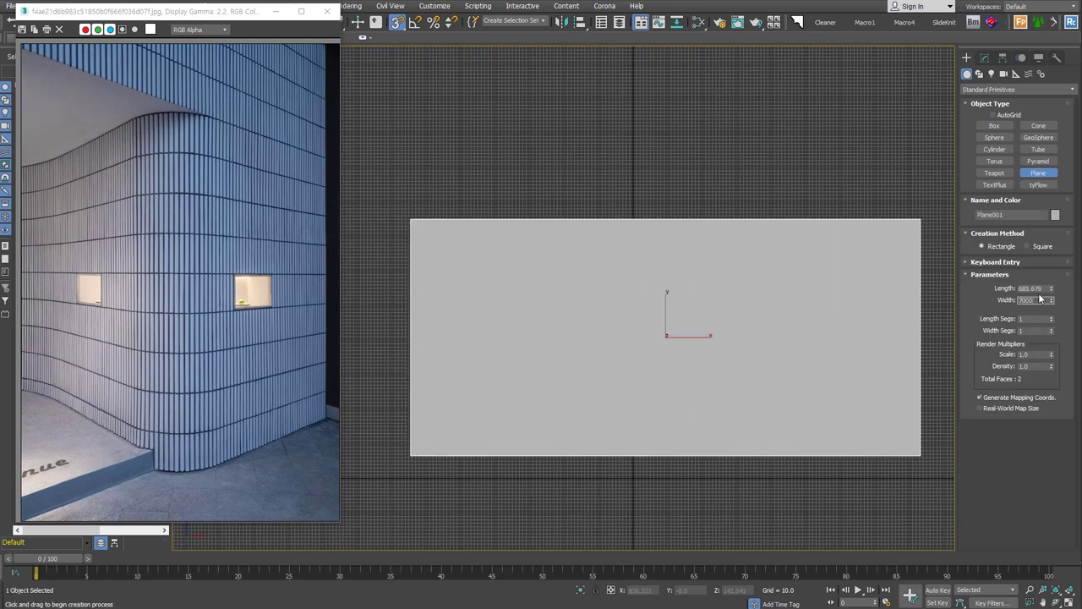
text(000)
key(Tab)
text(2)
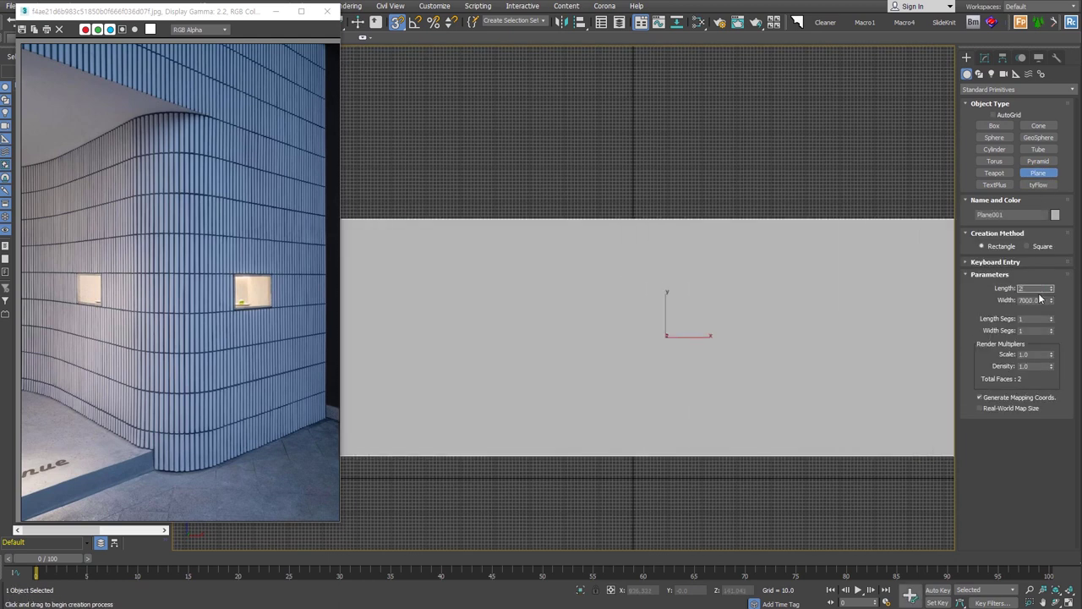
text(700.0)
key(Return)
Step: Clone the plane as a Copy, Plane002, stacked flush against the original
scroll(683, 282, down, 3)
scroll(657, 307, down, 1)
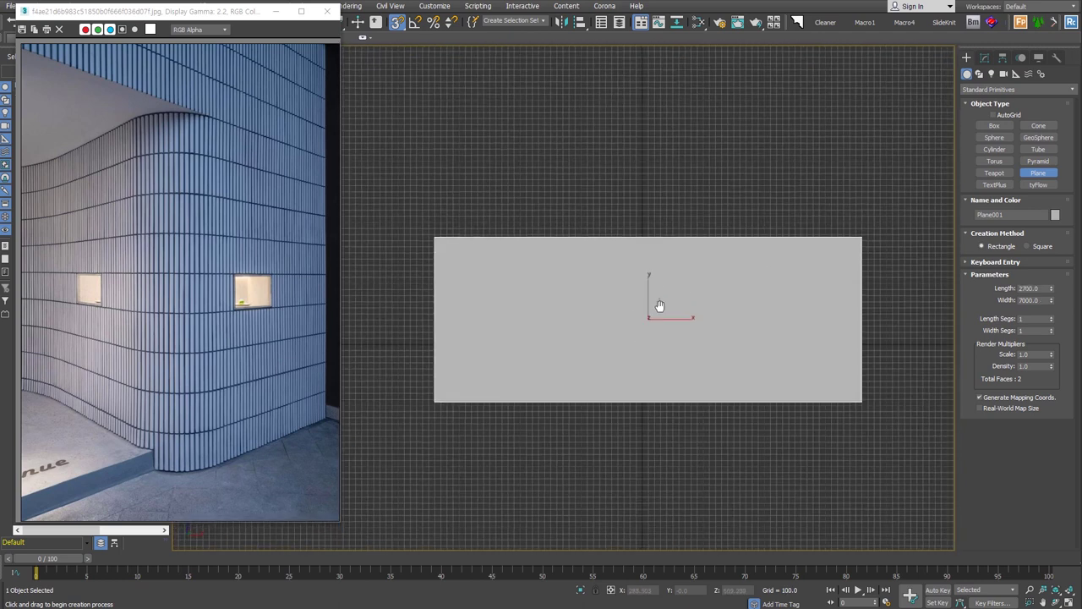
scroll(614, 240, down, 1)
right_click(614, 241)
mouse_move(614, 240)
mouse_down()
mouse_move(829, 412)
mouse_move(823, 241)
mouse_up()
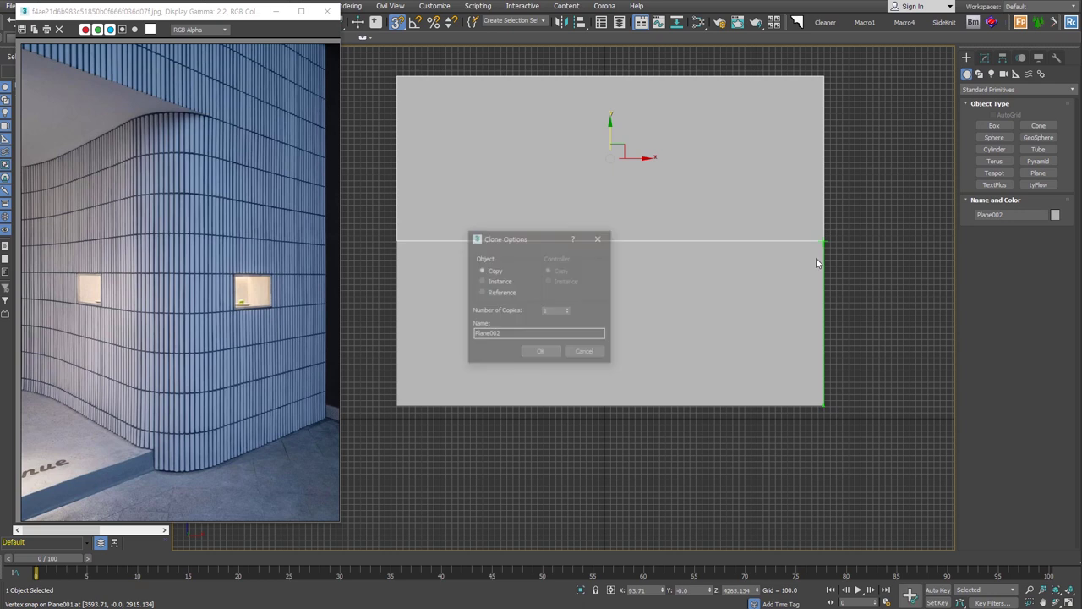
key(Return)
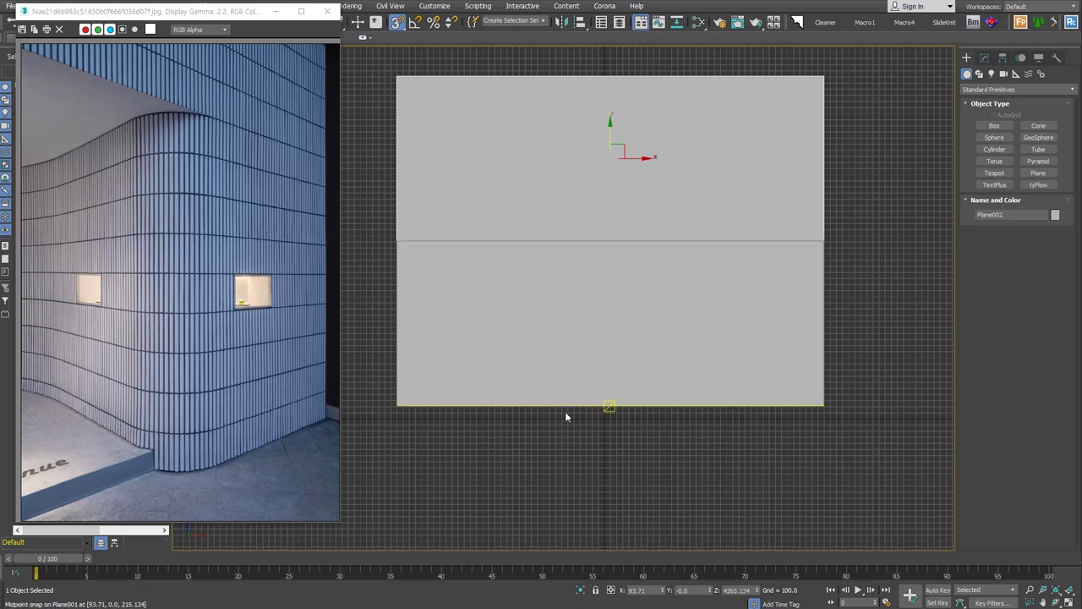
Step: Convert the lower plane to Editable Poly and connect its middle and bottom edges with a vertical edge
middle_drag(566, 417, 628, 459)
click(719, 341)
mouse_move(719, 341)
alt+middle_down()
mouse_move(664, 369)
mouse_move(512, 386)
alt+middle_up()
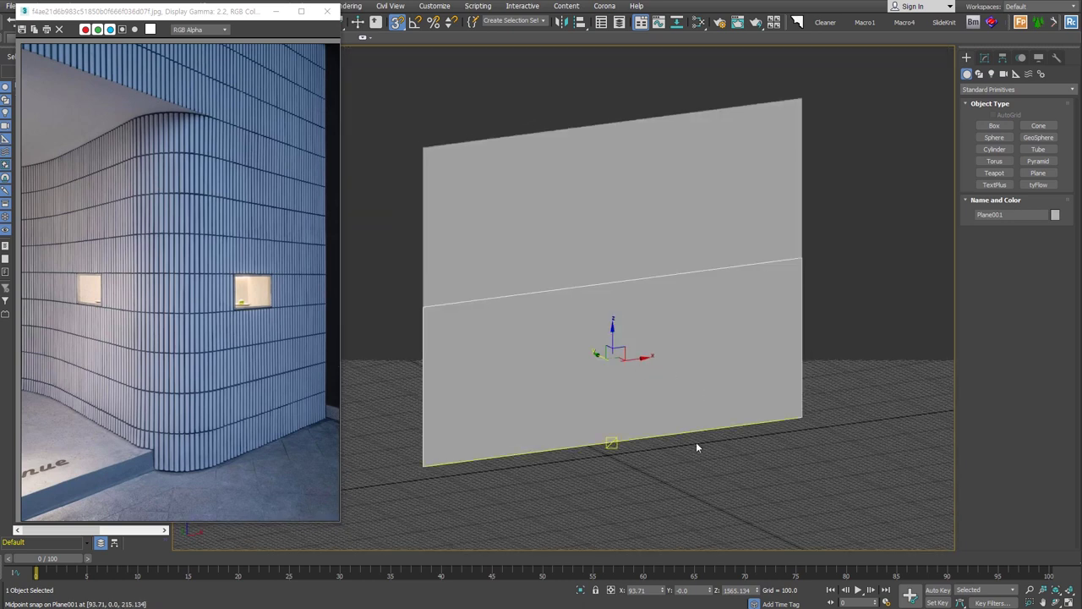
key(1)
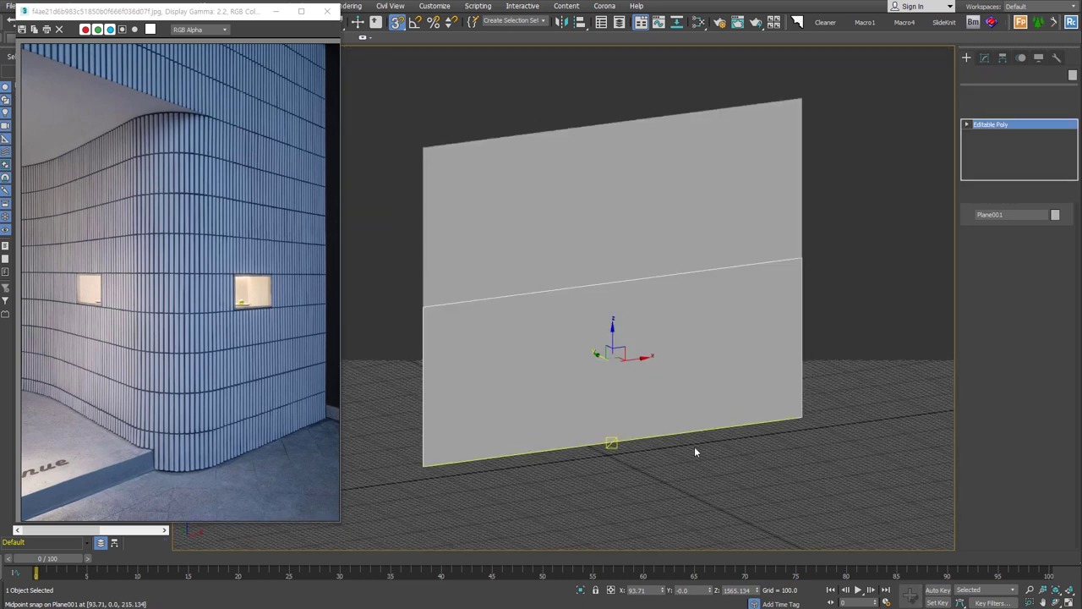
click(1002, 230)
drag(718, 457, 681, 224)
key(ctrl+shift+e)
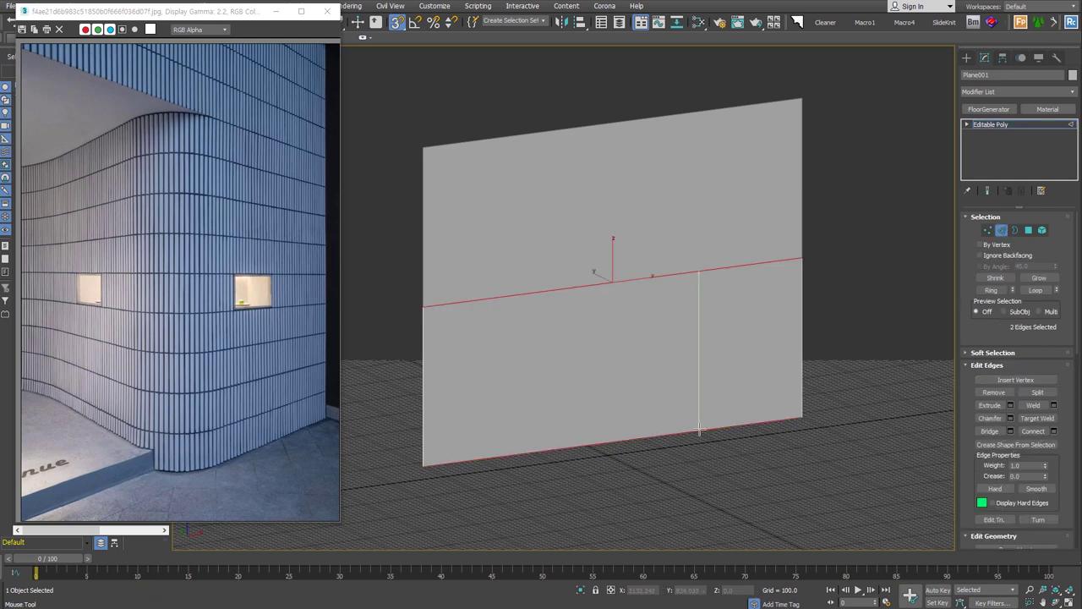
click(661, 471)
Step: Extrude the wall's lower-left polygon outward into a box
key(4)
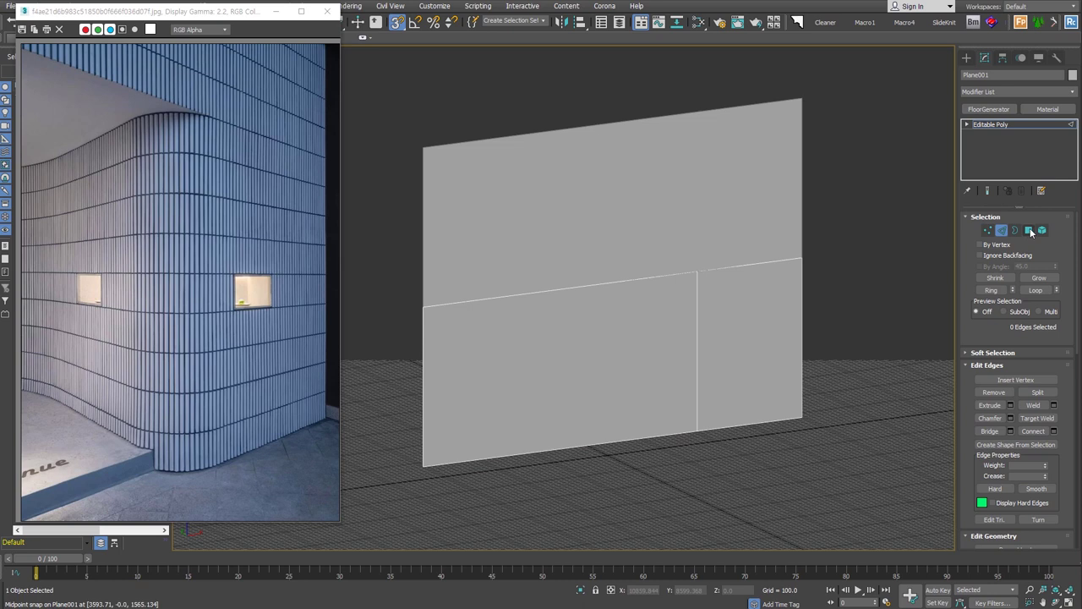
click(633, 363)
mouse_move(633, 363)
alt+middle_down()
mouse_move(648, 362)
mouse_move(636, 327)
alt+middle_up()
right_click(636, 328)
click(566, 343)
right_click(635, 327)
click(566, 348)
drag(591, 372, 640, 465)
right_click(641, 465)
Step: Delete three polygons of the extruded box to leave an open recess
alt+middle_drag(641, 464, 644, 518)
click(645, 514)
drag(669, 512, 529, 381)
mouse_move(529, 382)
alt+middle_down()
mouse_move(606, 390)
mouse_move(598, 386)
mouse_move(798, 335)
mouse_move(809, 375)
alt+middle_up()
key(Delete)
Step: Chamfer the recess's vertical corner edge to about 564.348
key(2)
click(797, 338)
right_click(800, 385)
click(692, 453)
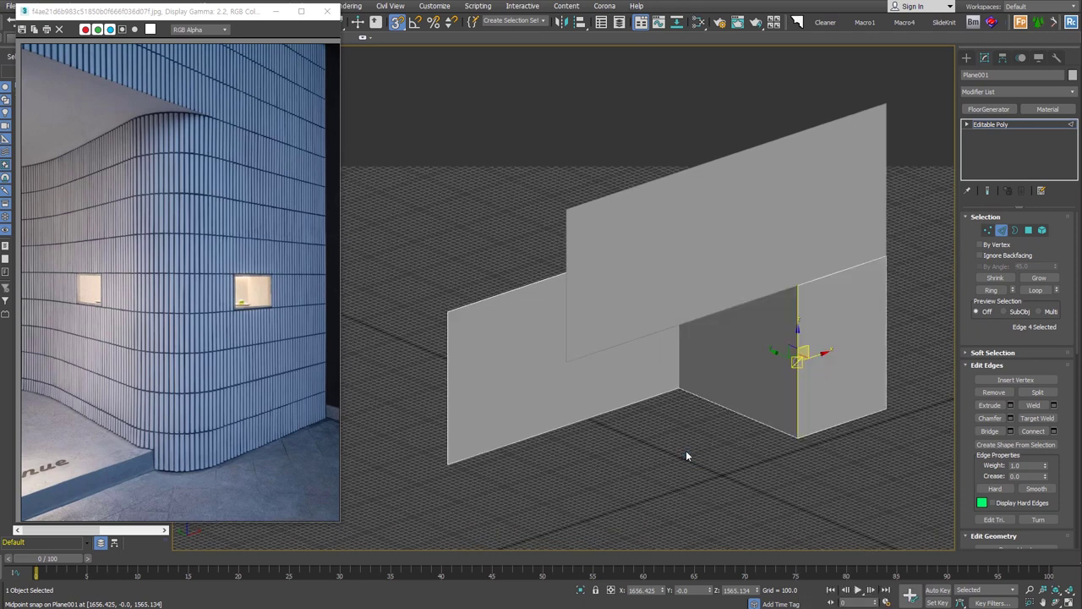
drag(571, 319, 186, 471)
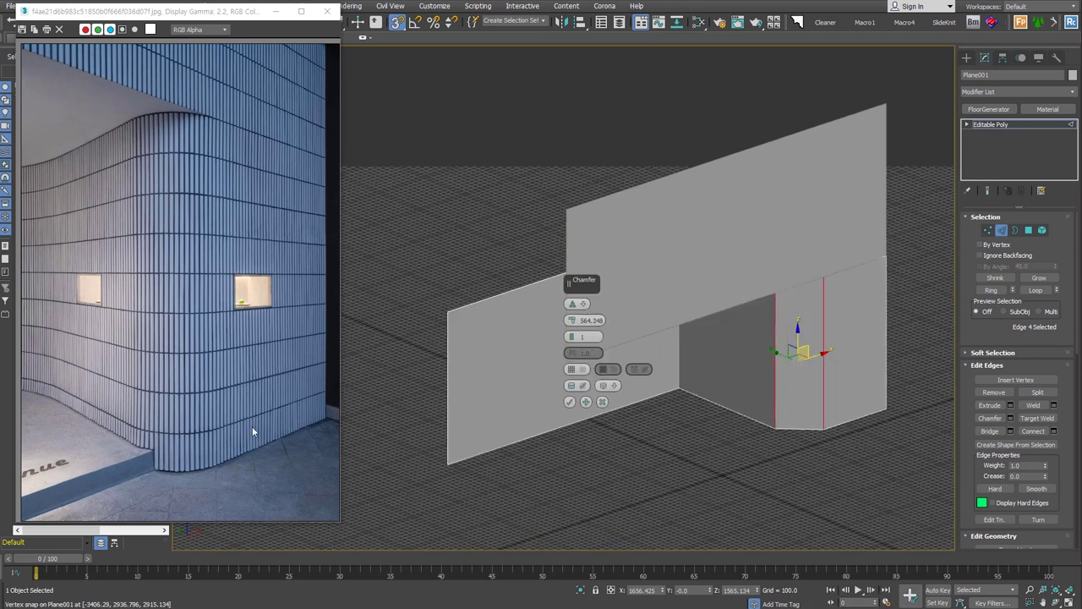
Step: Give the first corner chamfer 20 segments and commit it
drag(571, 336, 571, 286)
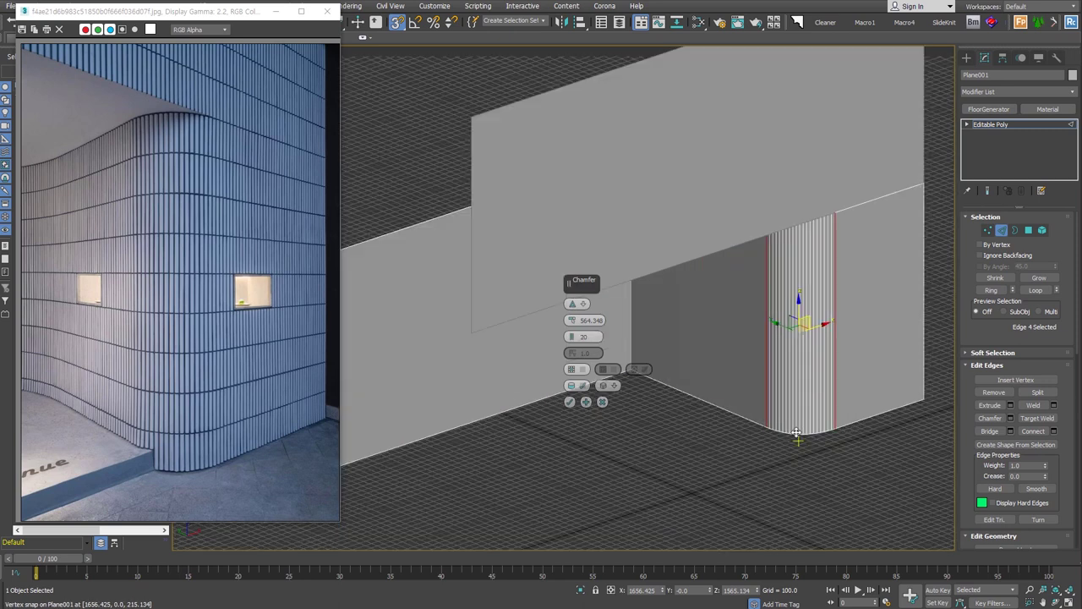
scroll(763, 431, up, 5)
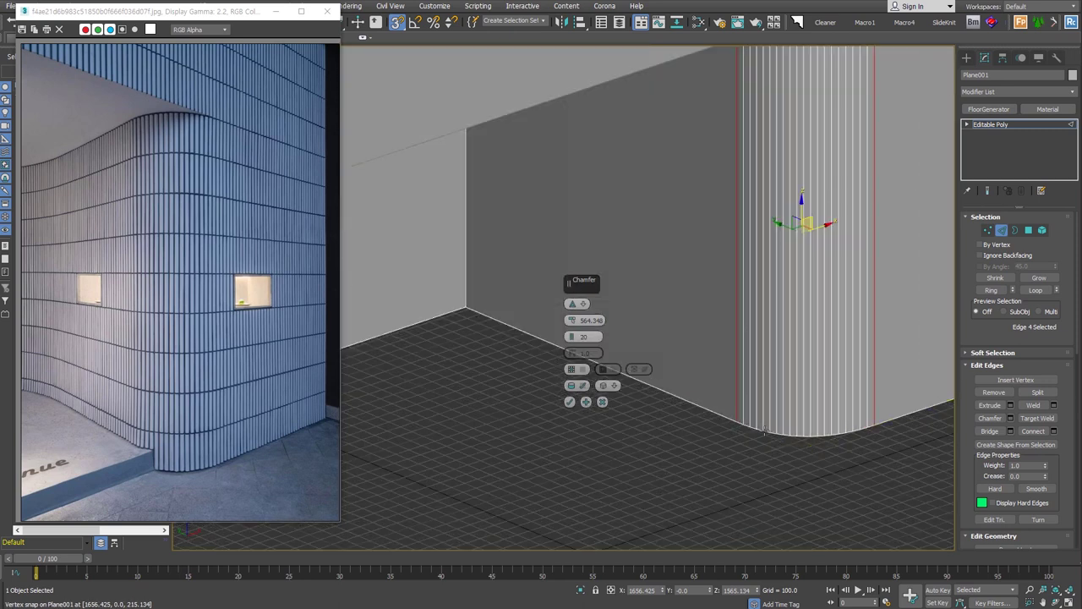
click(570, 401)
Step: Chamfer the other vertical corner edge to 1801.866 with 61 segments and frame the wall
click(528, 281)
right_click(528, 281)
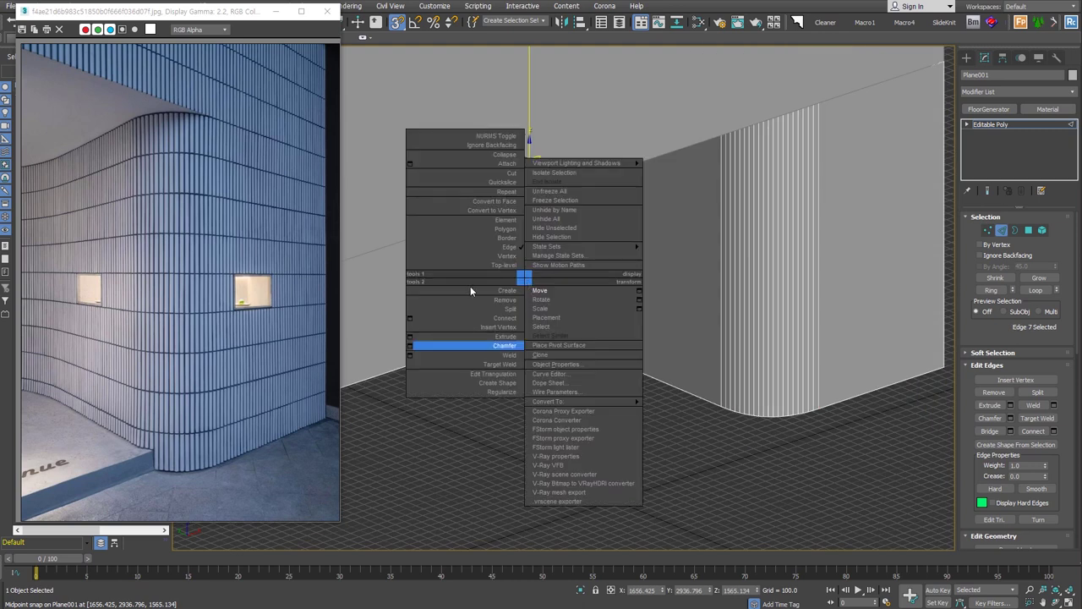
click(417, 348)
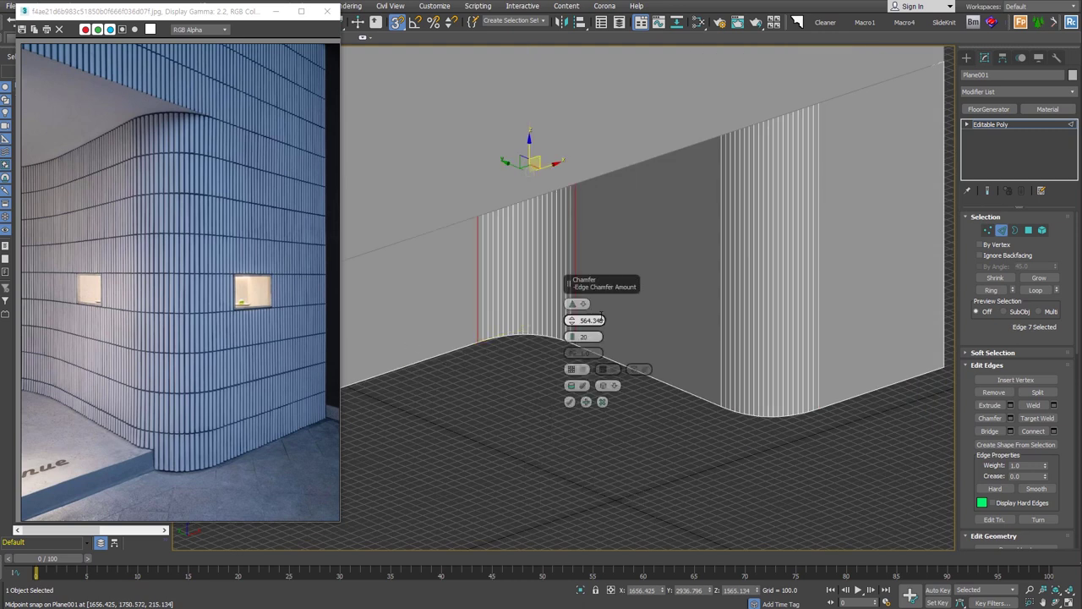
drag(573, 321, 580, 242)
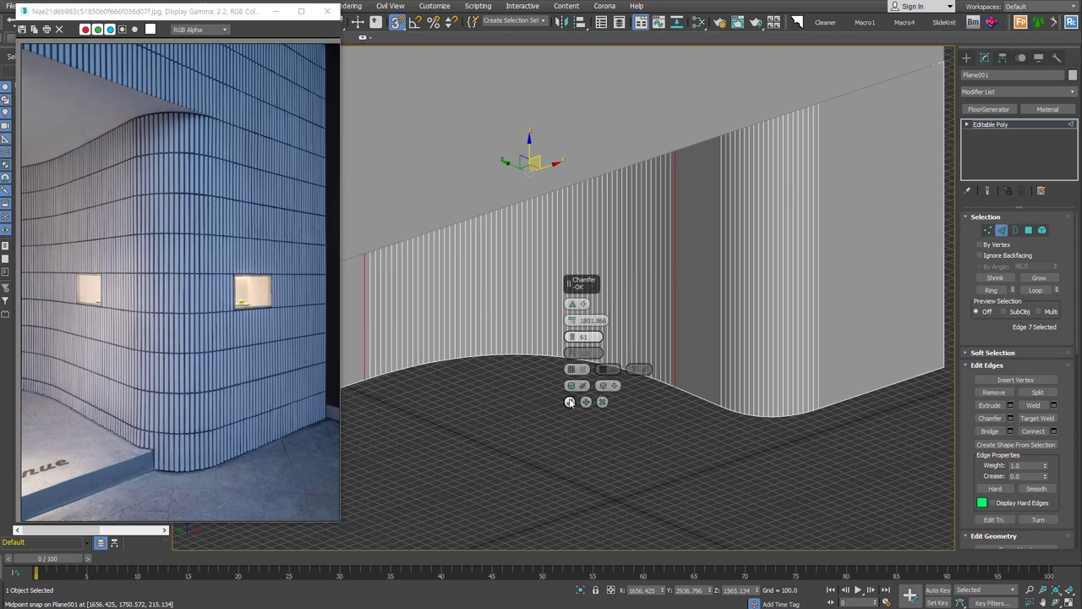
click(569, 401)
key(z)
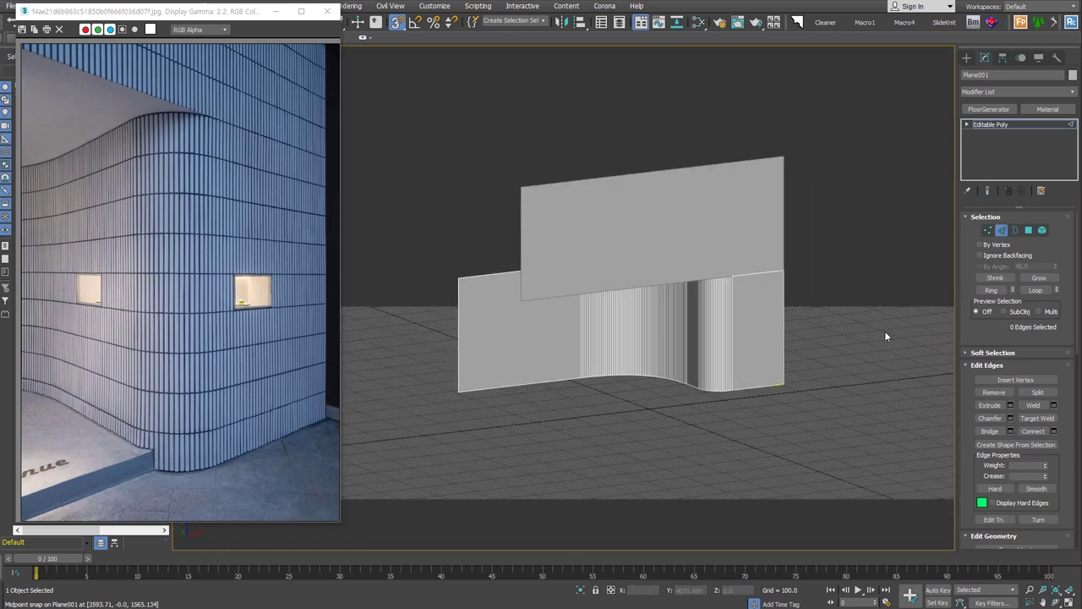
Step: Turn the wall's bottom edge loop into linear Shape001, then select the upper plane
scroll(807, 388, up, 2)
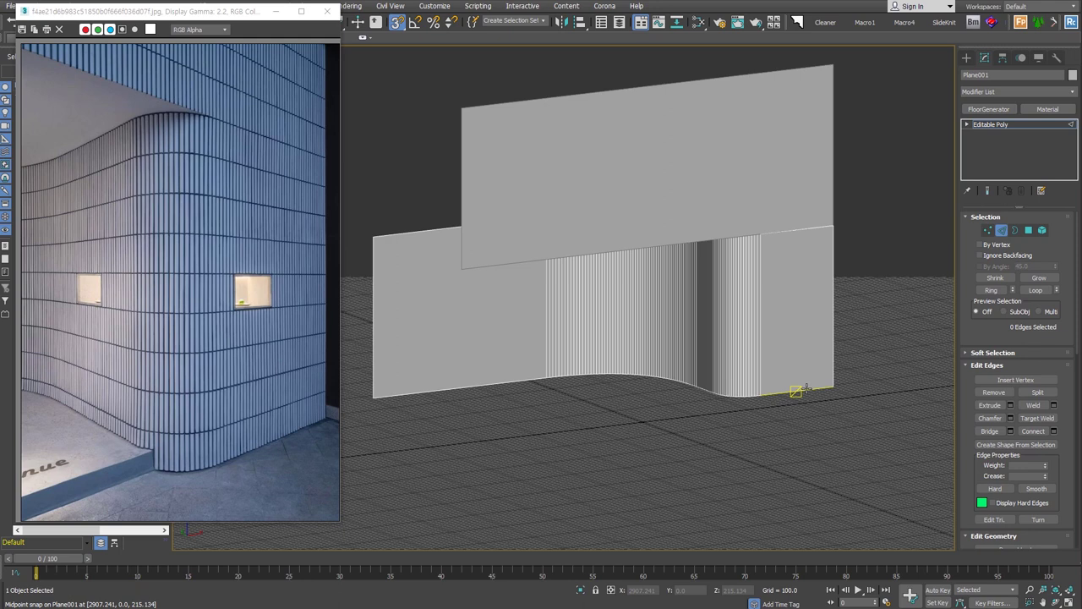
double_click(806, 390)
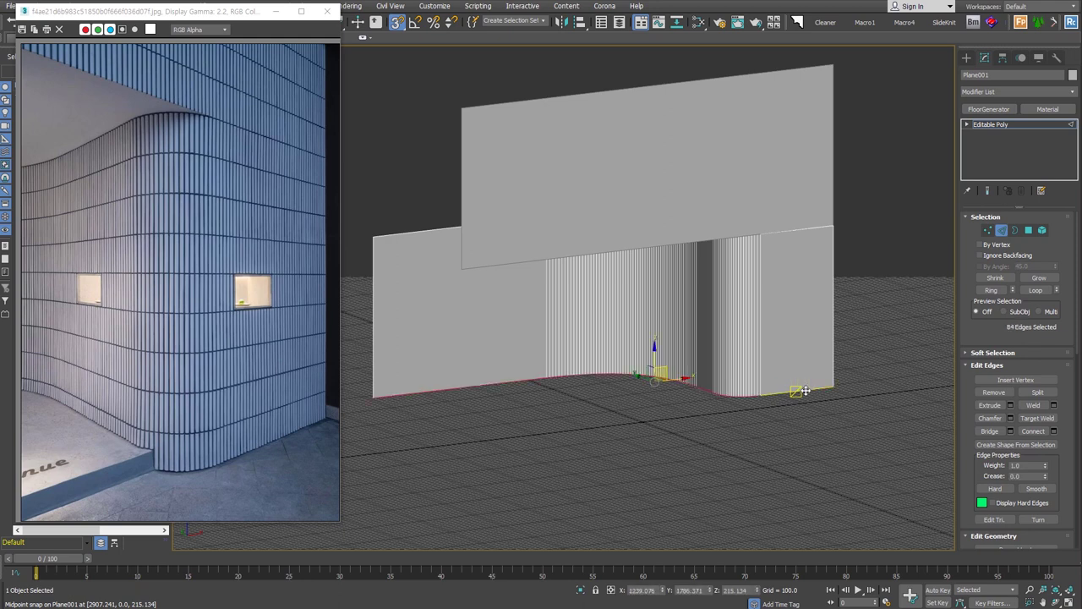
click(1047, 446)
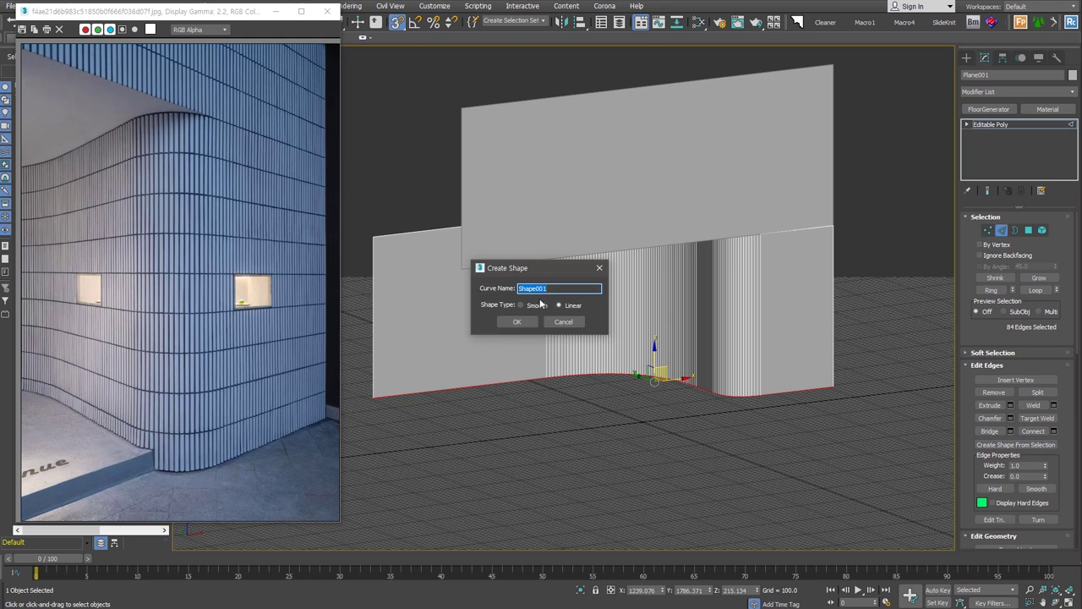
click(516, 321)
click(764, 220)
mouse_move(763, 220)
alt+middle_down()
mouse_move(782, 219)
mouse_move(785, 255)
alt+middle_up()
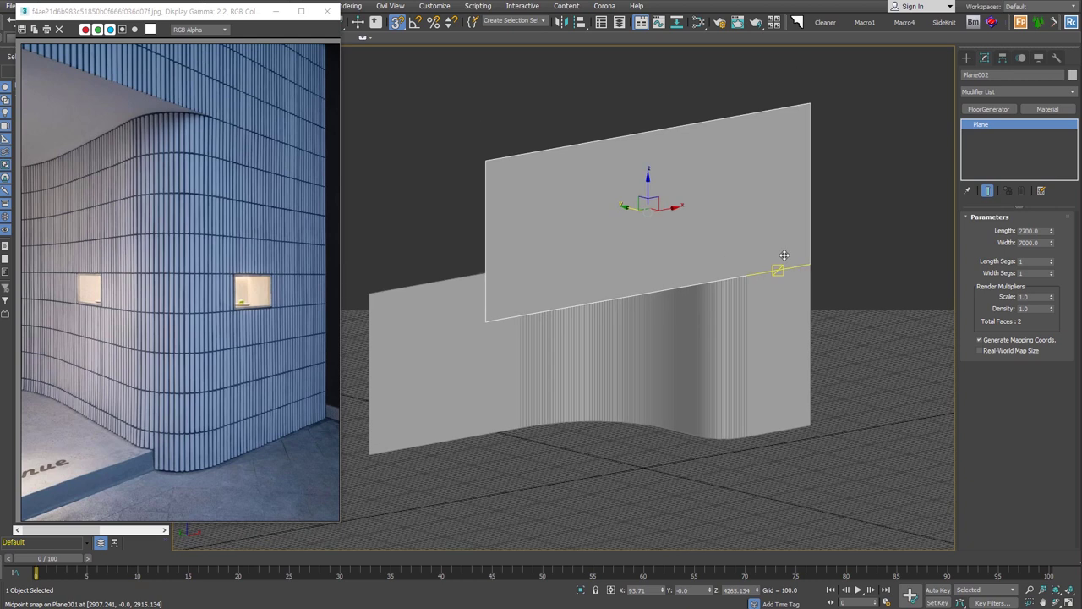
Step: Copy the upper plane as Plane003 and apply the FloorGenerator modifier to it
key(ctrl+v)
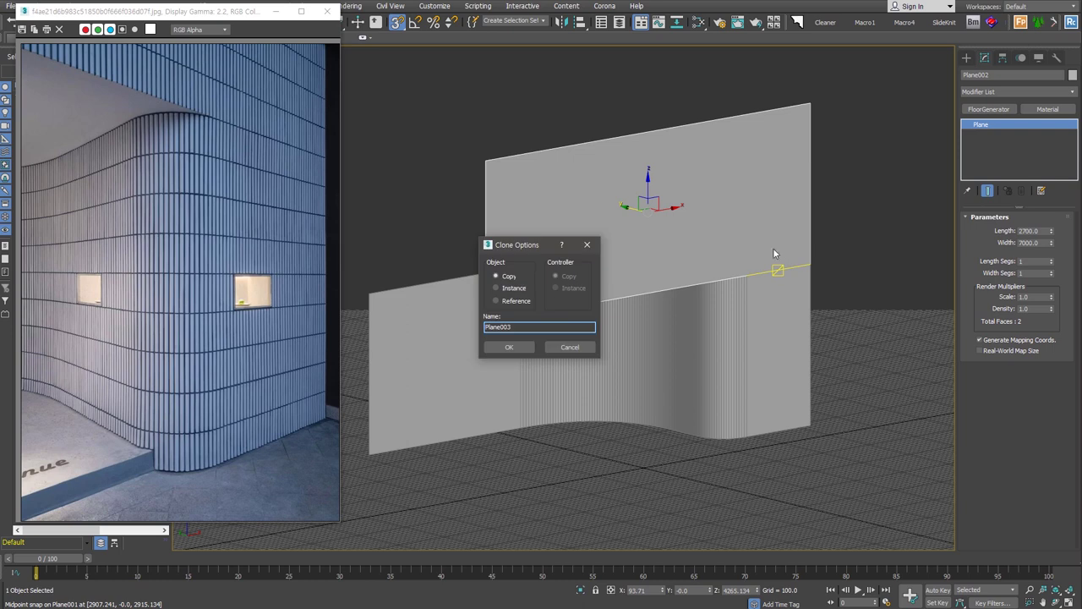
click(509, 347)
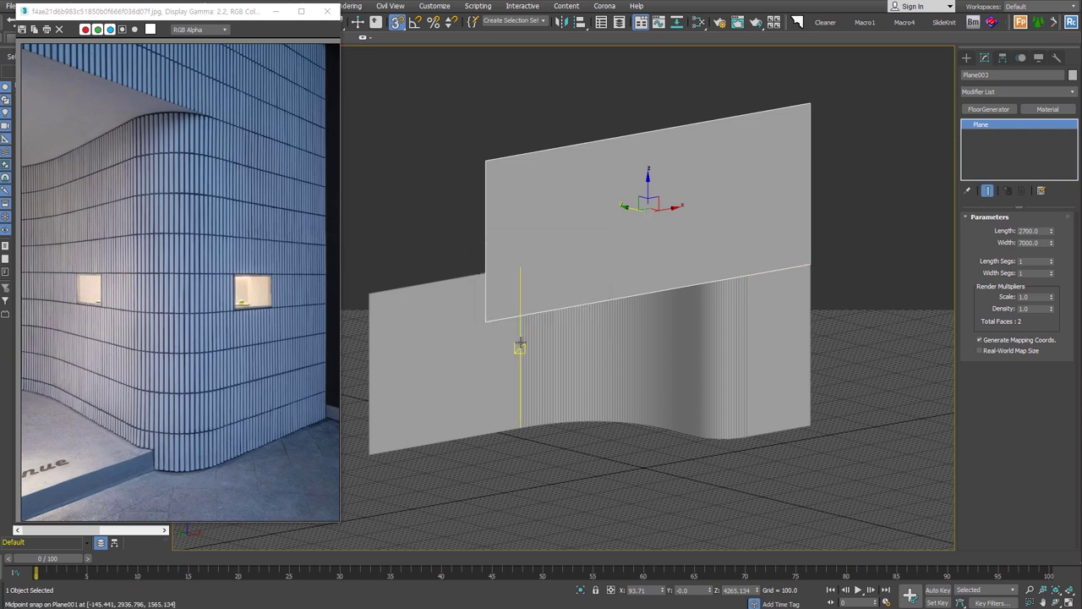
click(988, 109)
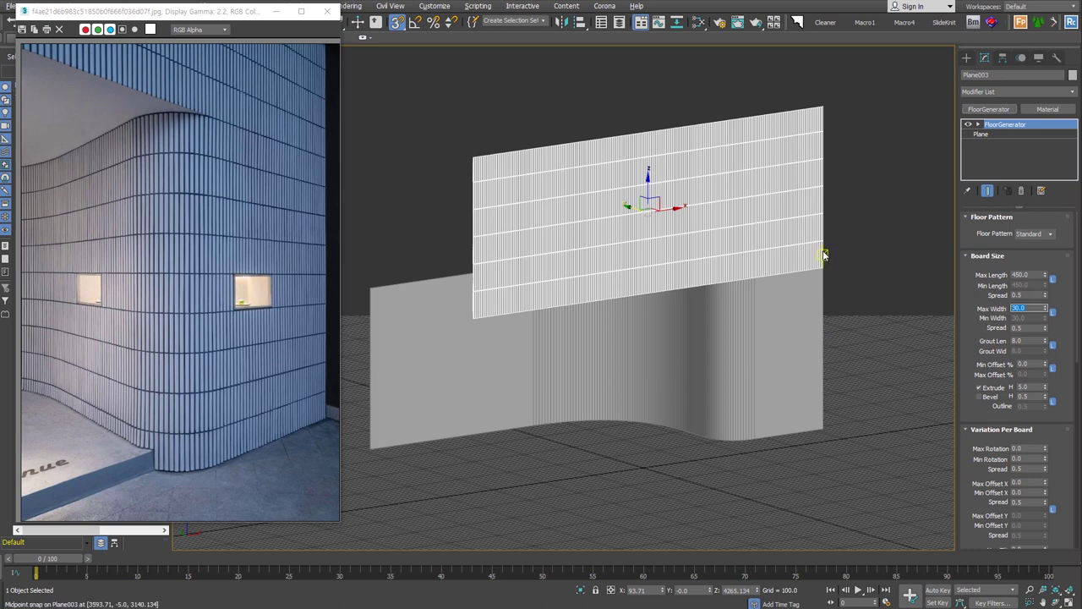
Step: Set Plane003's FloorGenerator grout length to 3
scroll(824, 253, up, 5)
scroll(810, 397, up, 3)
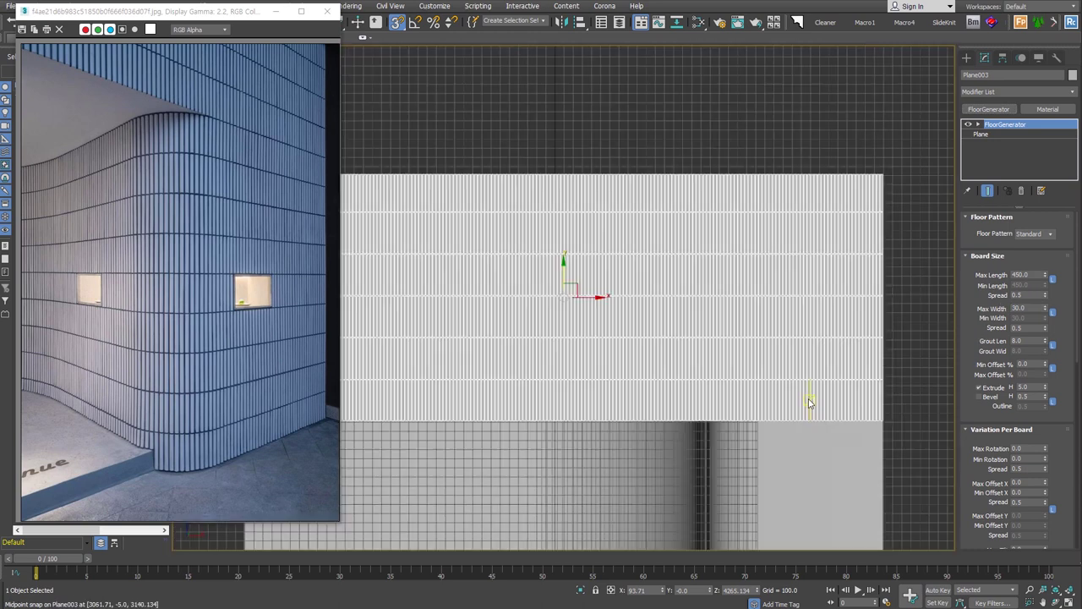
scroll(776, 386, up, 3)
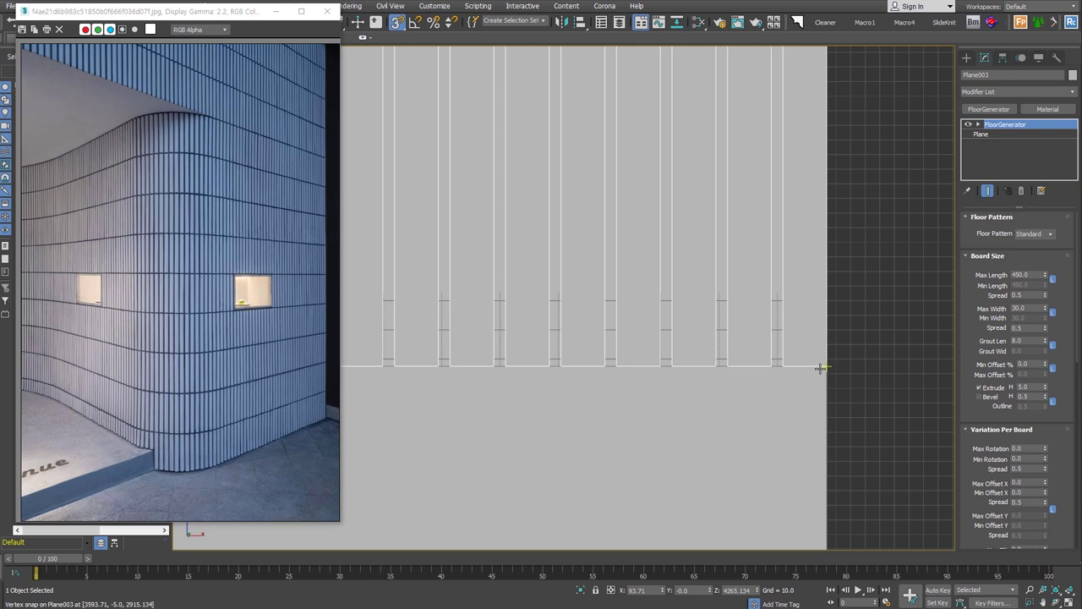
click(1014, 340)
text(3)
key(Return)
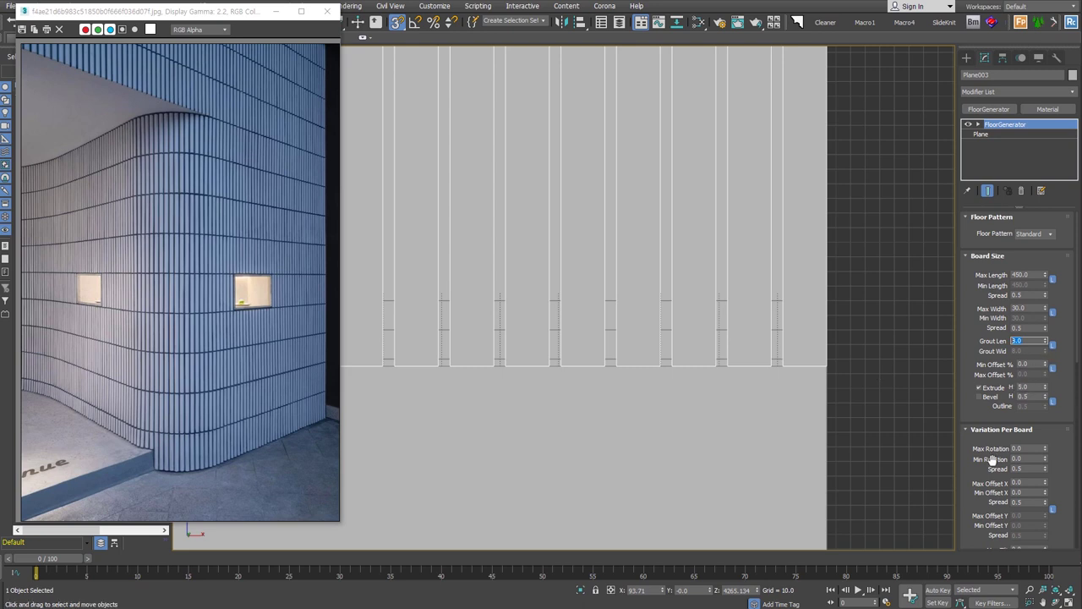
scroll(992, 459, down, 5)
double_click(1023, 303)
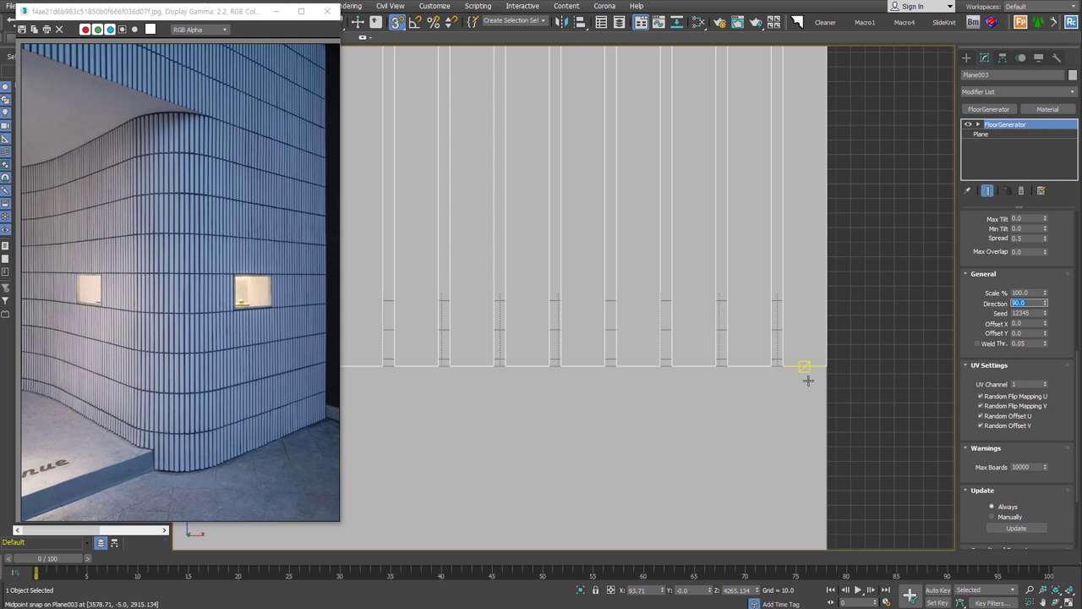
Step: Set the FloorGenerator board Direction to 90
key(Return)
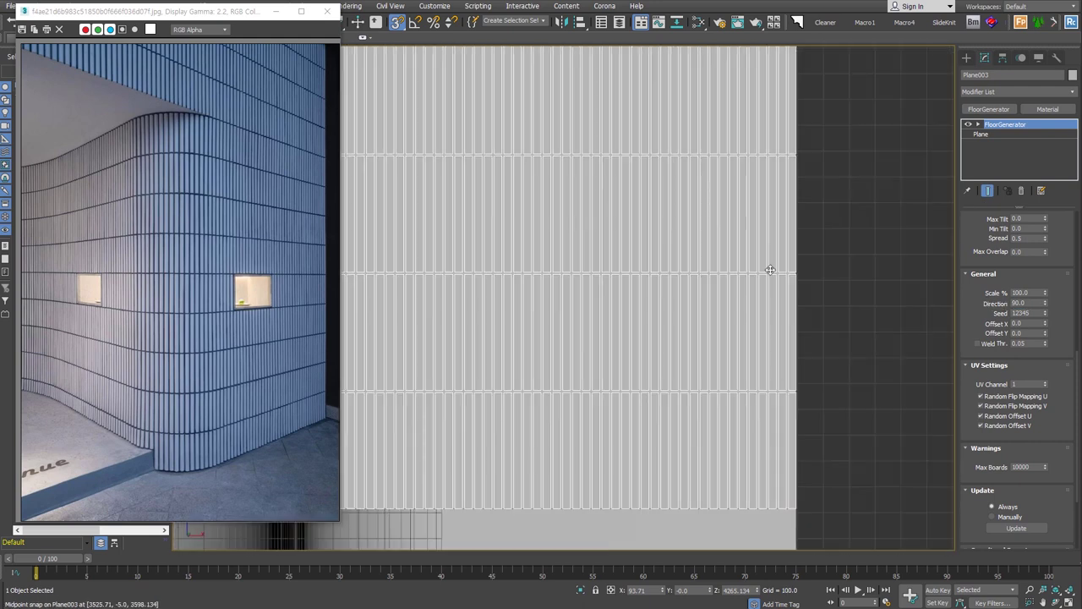
right_click(1046, 304)
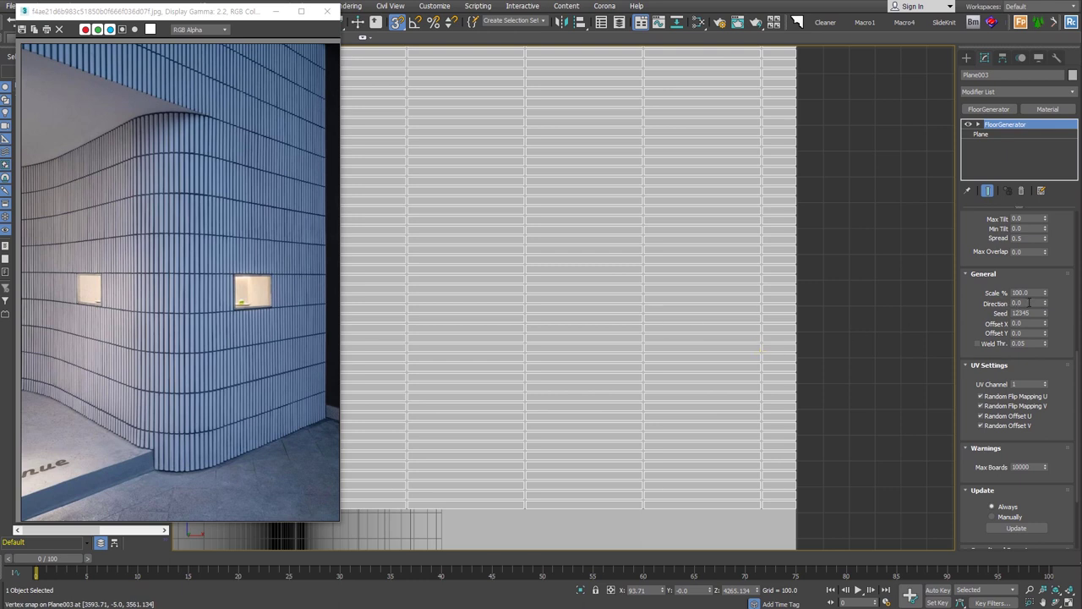
double_click(1026, 303)
text(90)
key(Return)
Step: Set the pattern's Offset X to 454 and Offset Y to 34
scroll(799, 499, up, 5)
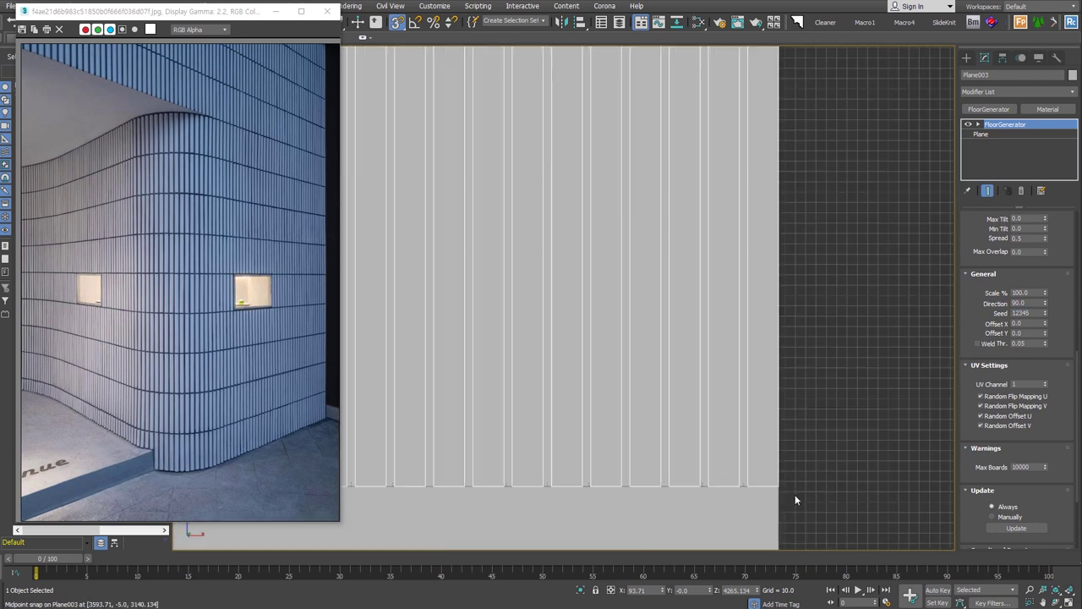
double_click(1031, 322)
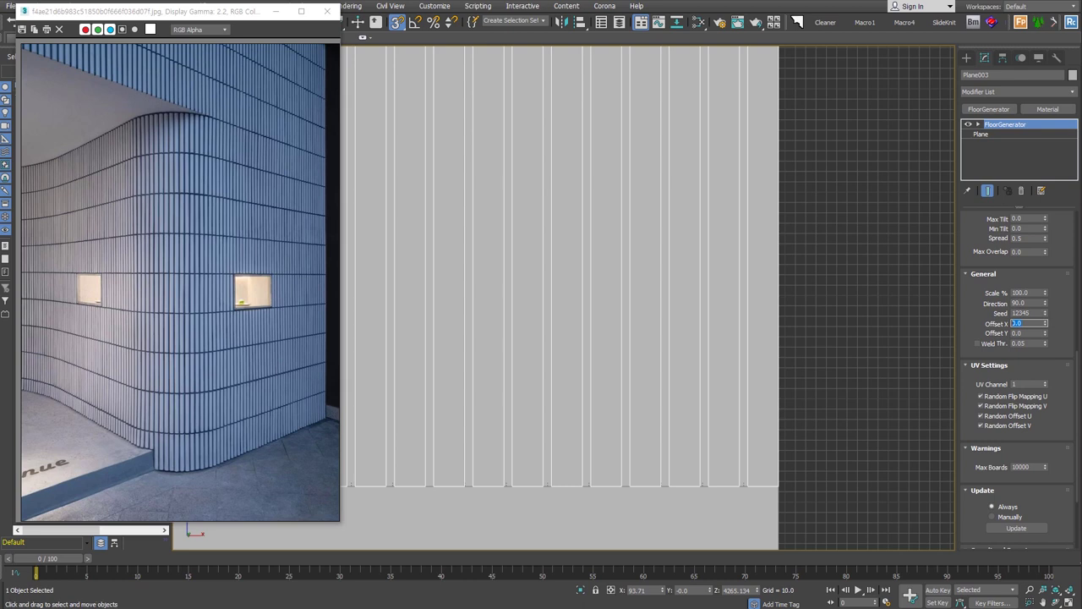
text(454)
key(Return)
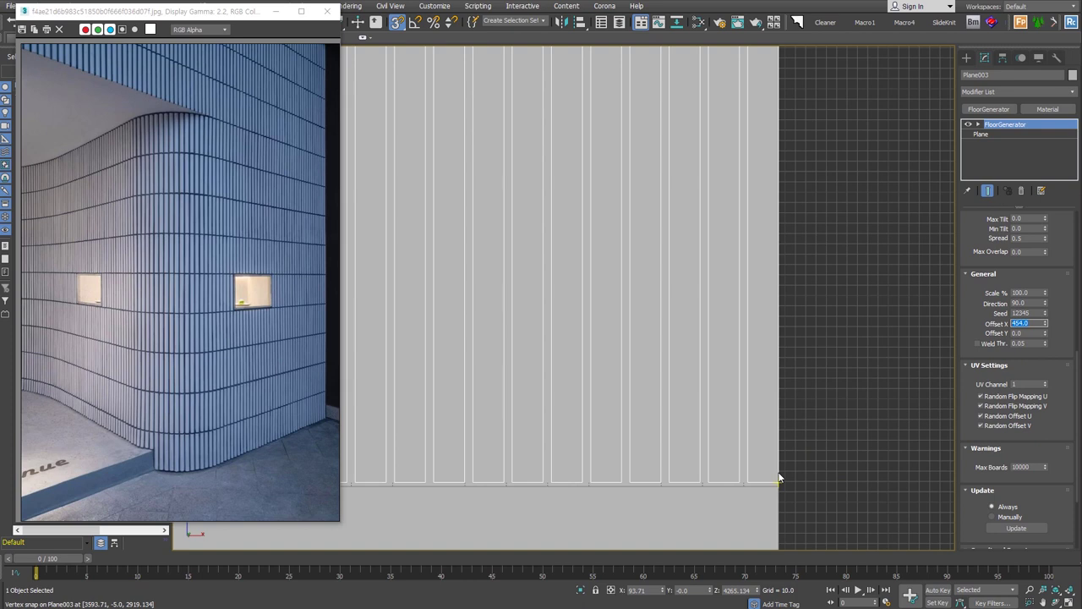
key(Tab)
text(34)
key(Return)
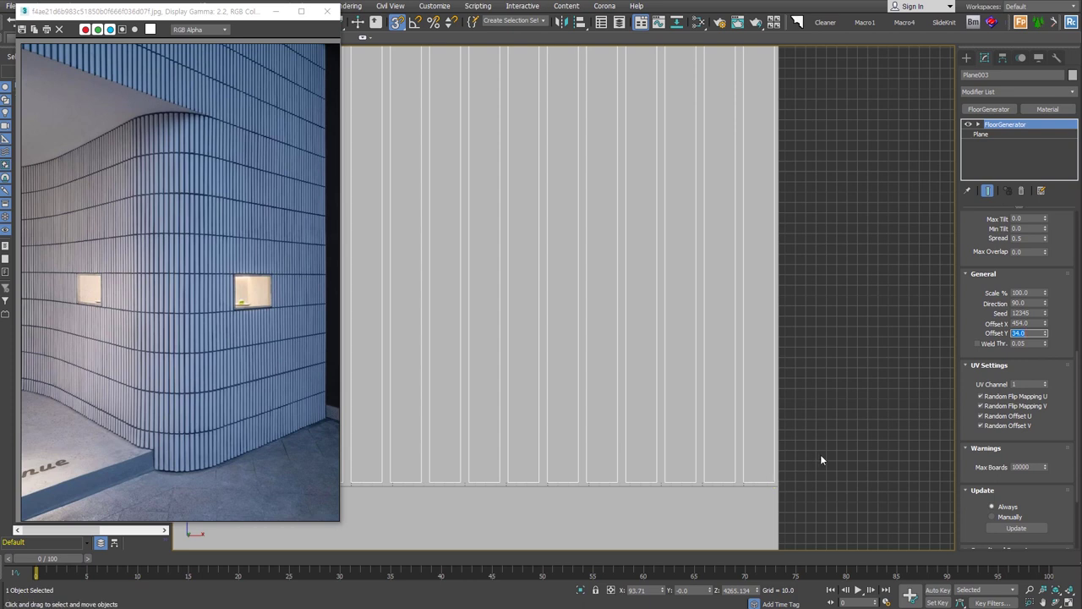
scroll(820, 460, down, 3)
scroll(821, 460, down, 2)
middle_drag(573, 378, 634, 364)
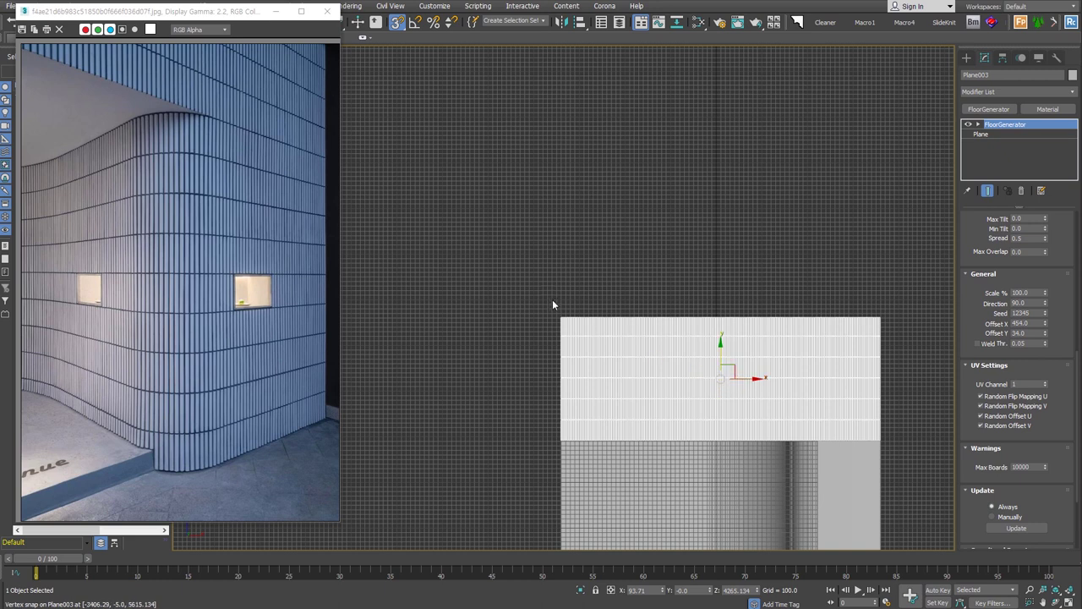
Step: Move Plane003's pivot to its top-left vertex using Affect Pivot Only
key(g)
scroll(579, 340, up, 3)
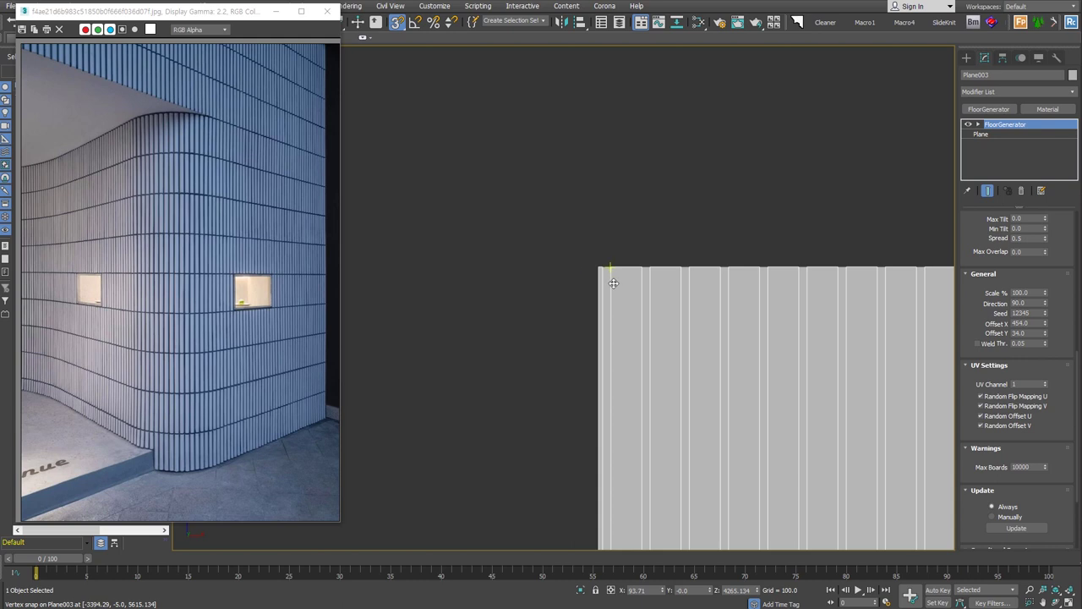
click(1004, 57)
click(1018, 136)
scroll(575, 245, down, 3)
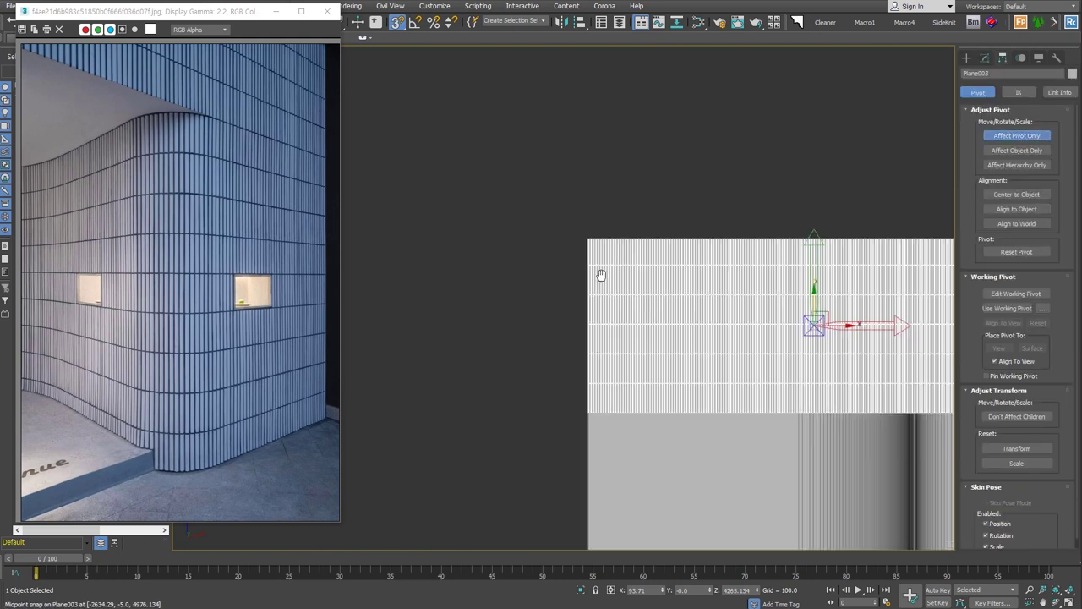
scroll(575, 245, down, 1)
drag(797, 316, 558, 232)
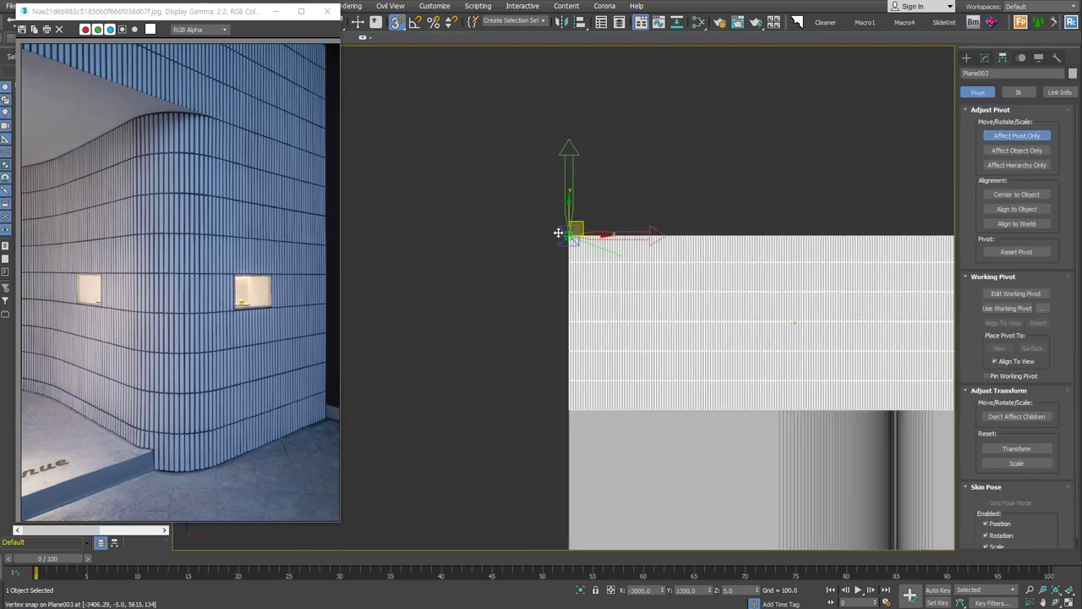
scroll(591, 245, up, 4)
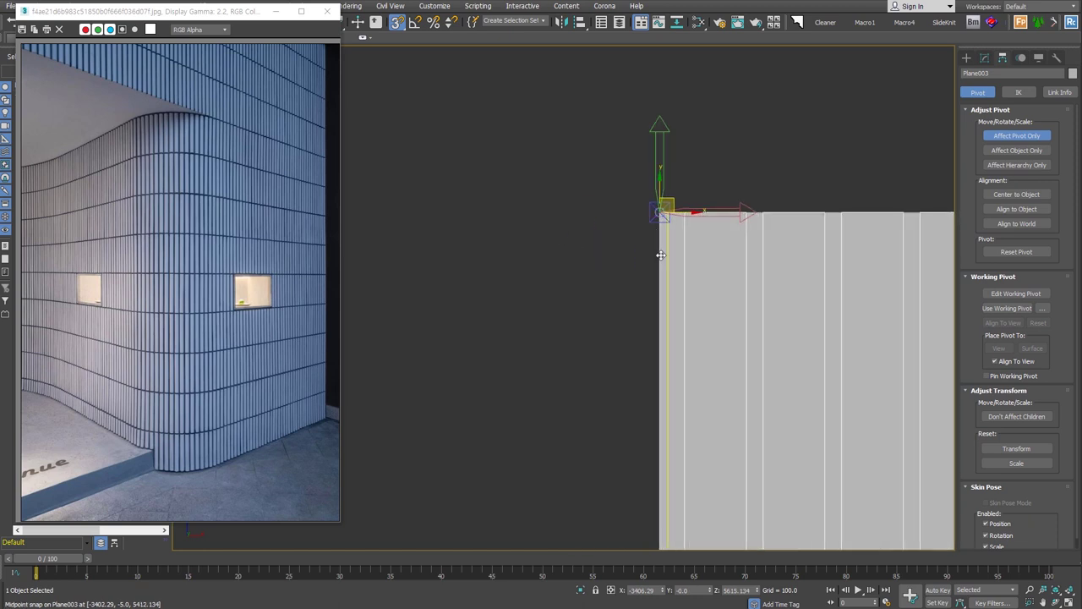
click(963, 59)
scroll(799, 344, down, 3)
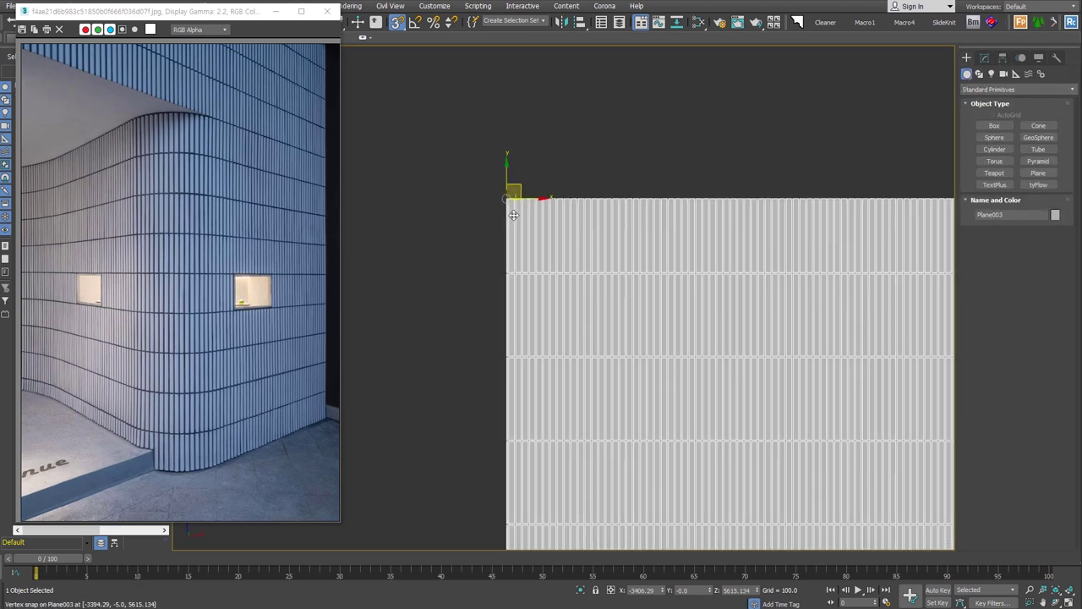
scroll(667, 266, down, 2)
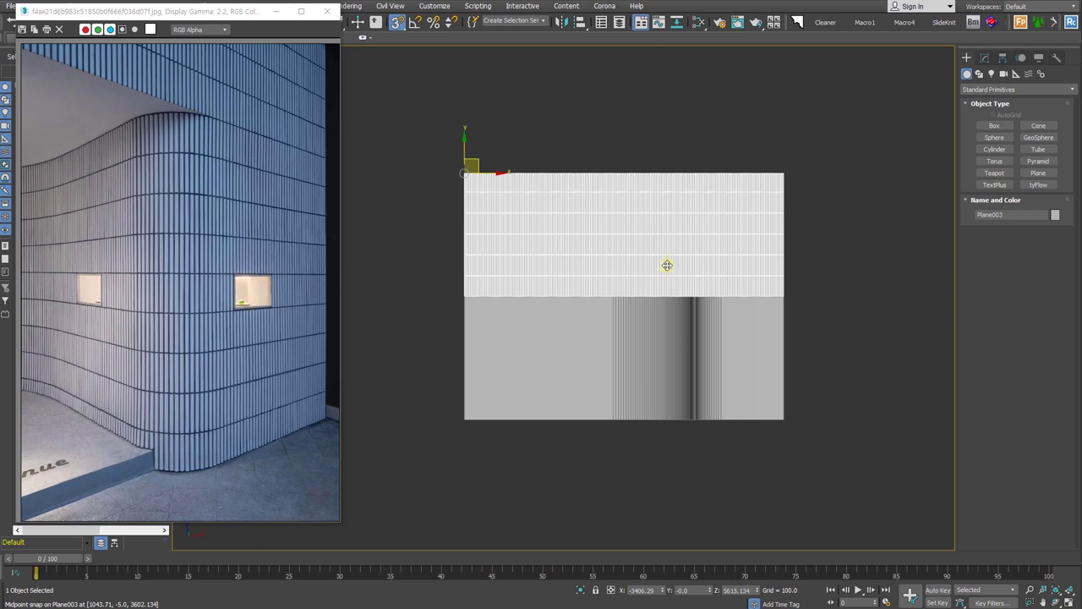
Step: Copy the tiled plane as 1F_tile and move it up above Plane003
key(ctrl+v)
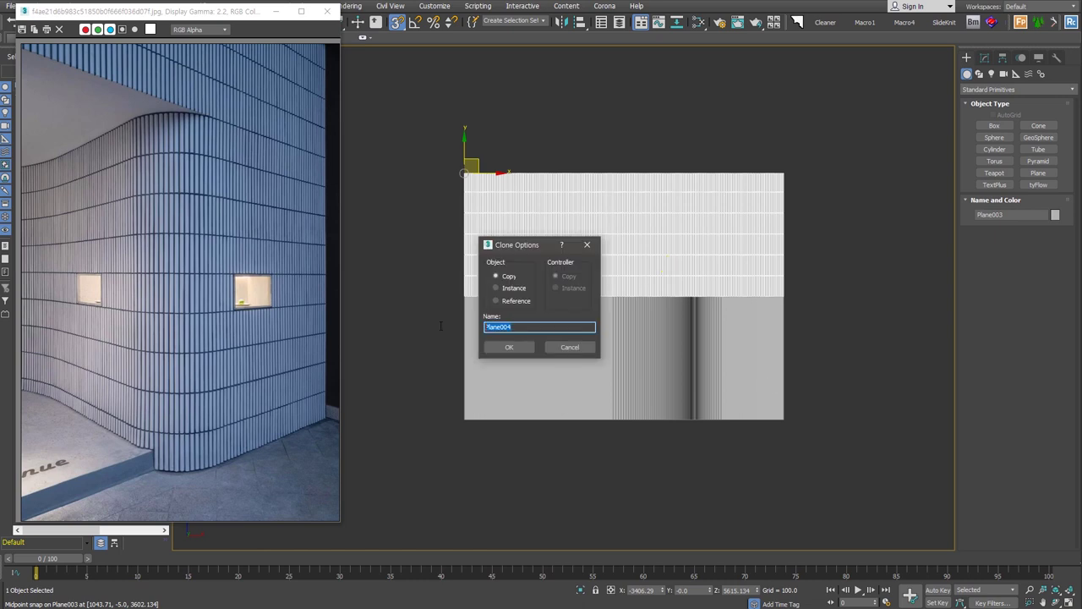
text(1F_tile)
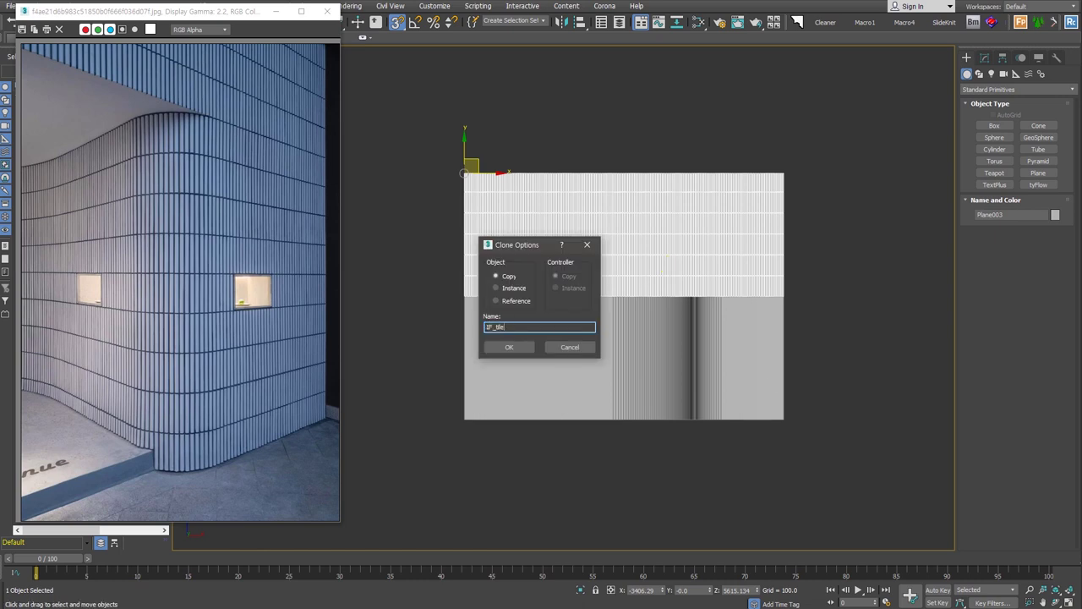
click(509, 348)
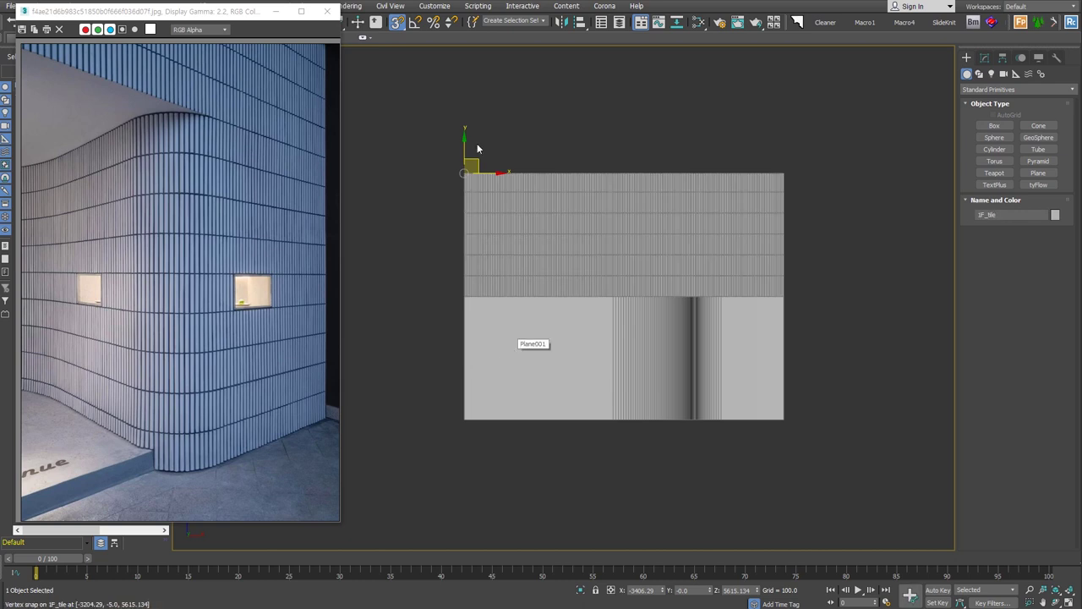
drag(477, 142, 477, 54)
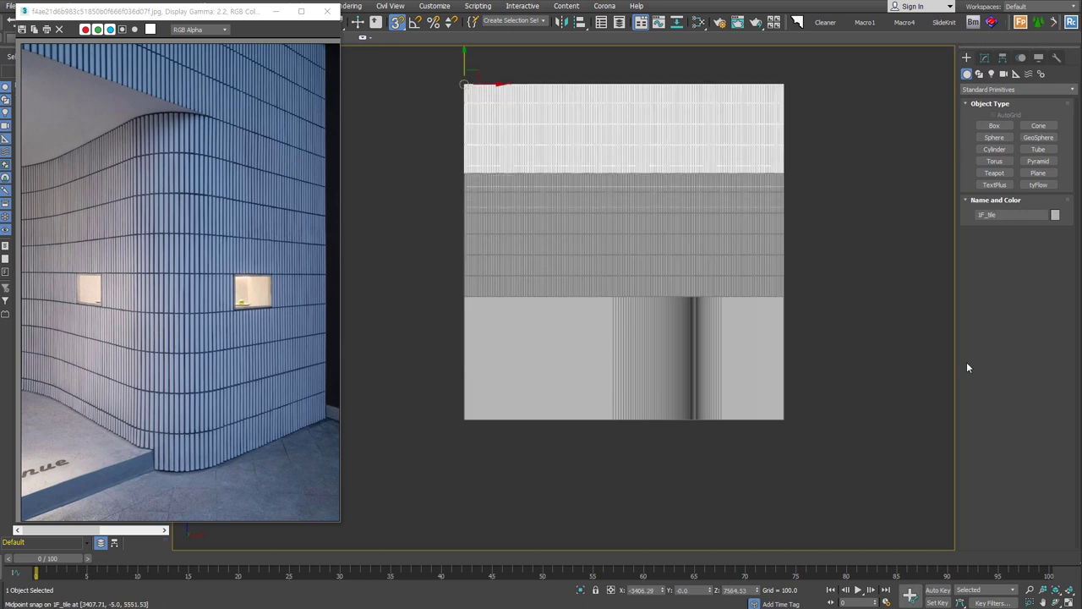
mouse_move(715, 423)
alt+middle_down()
mouse_move(749, 445)
mouse_move(689, 415)
alt+middle_up()
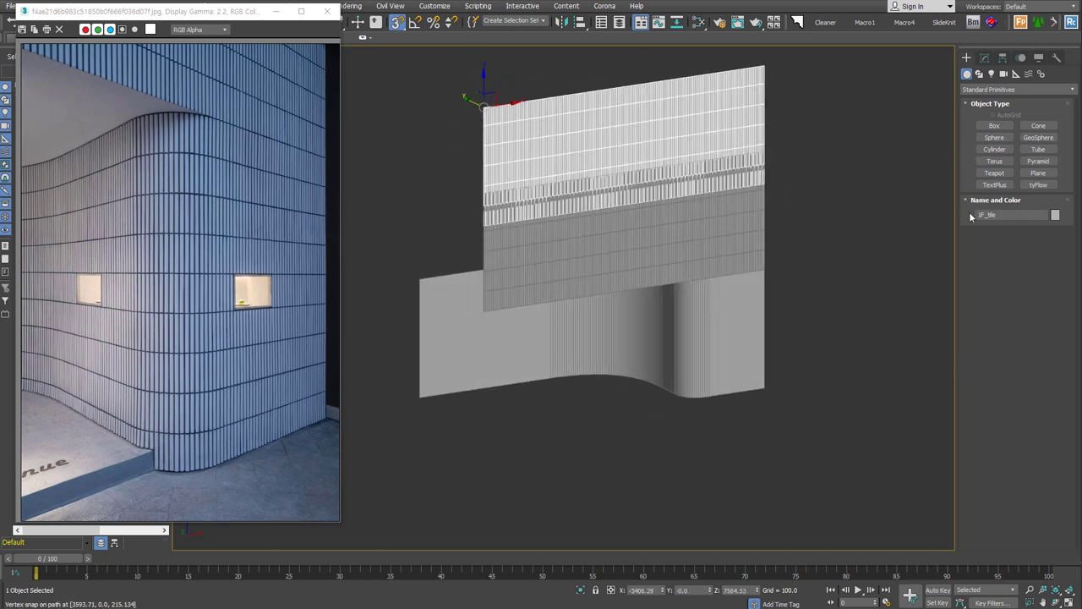
click(984, 58)
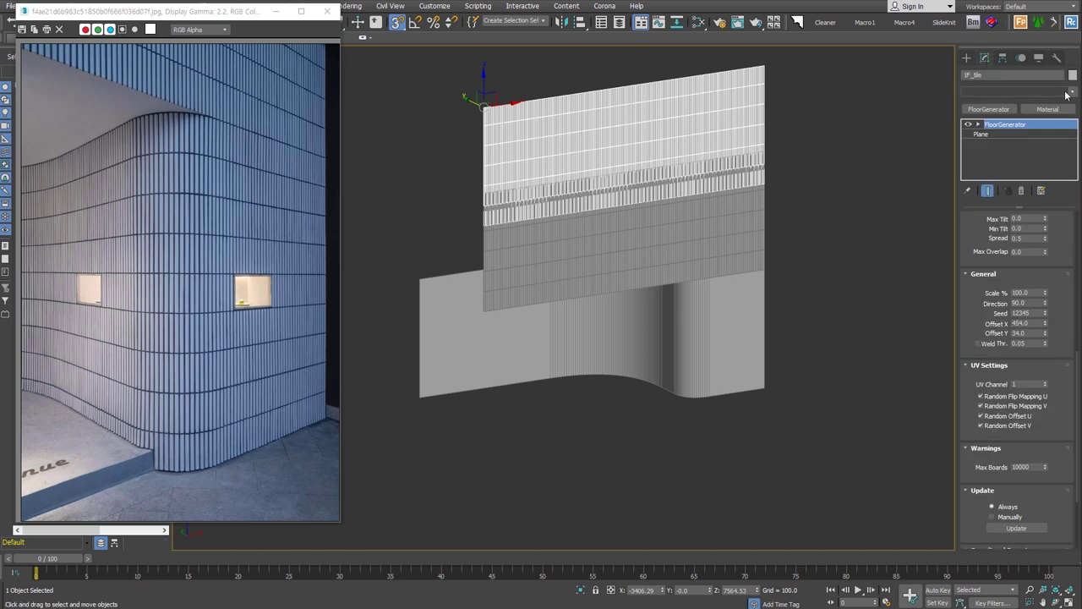
Step: Bind 1F_tile to the wall's path spline with PathDeform (WSM), Move to Path, along X
click(1066, 93)
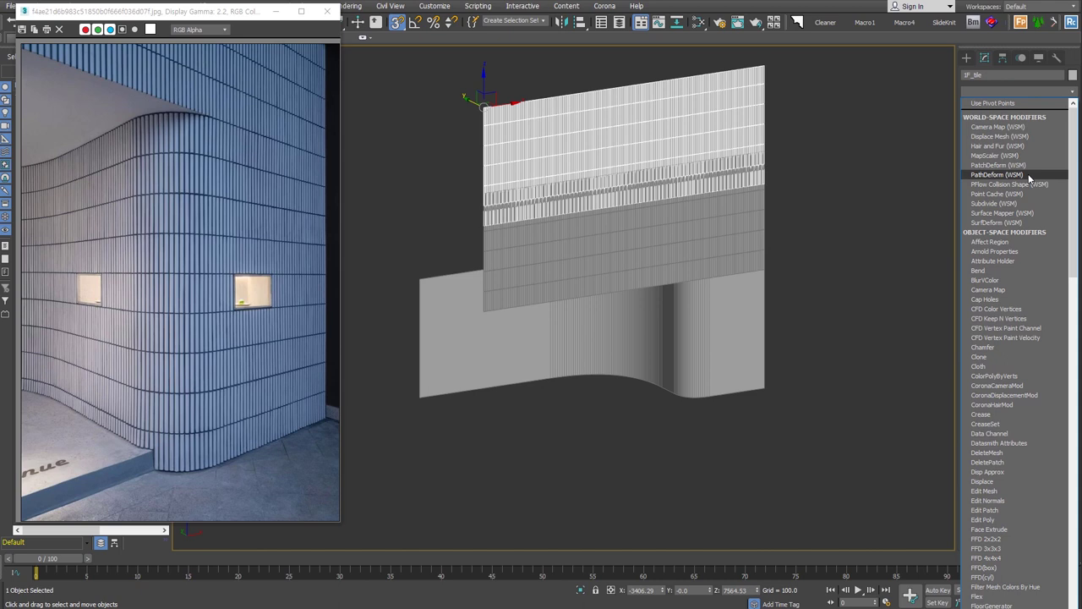
click(1028, 175)
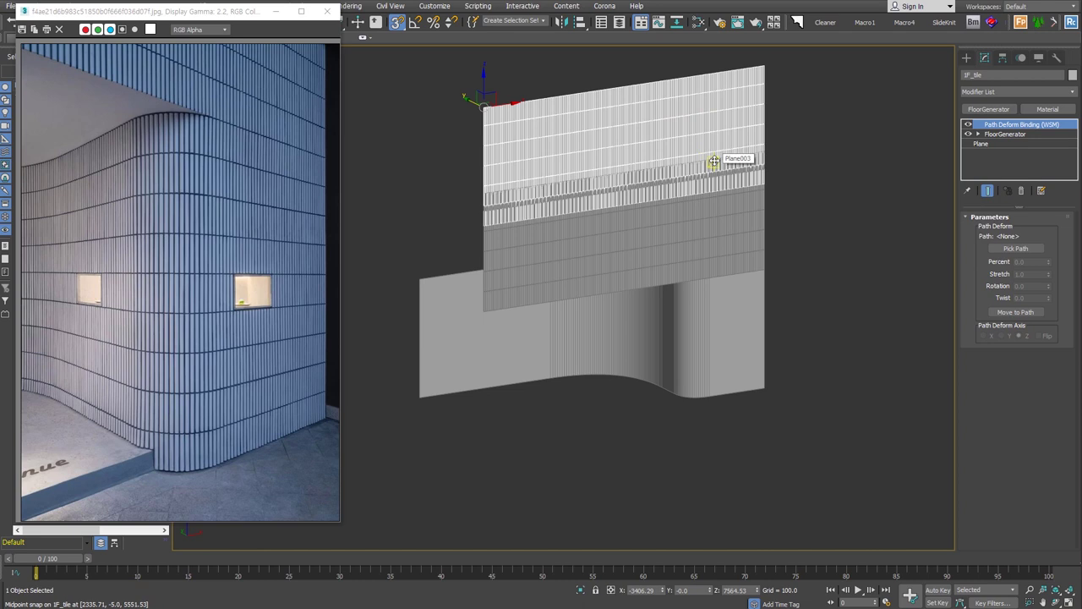
click(1016, 248)
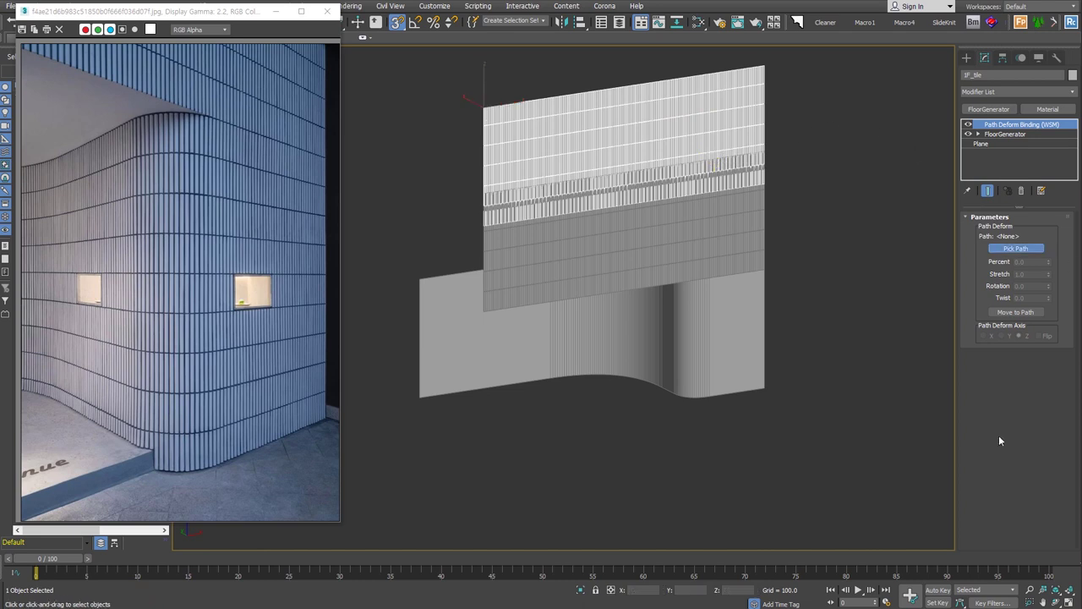
click(720, 392)
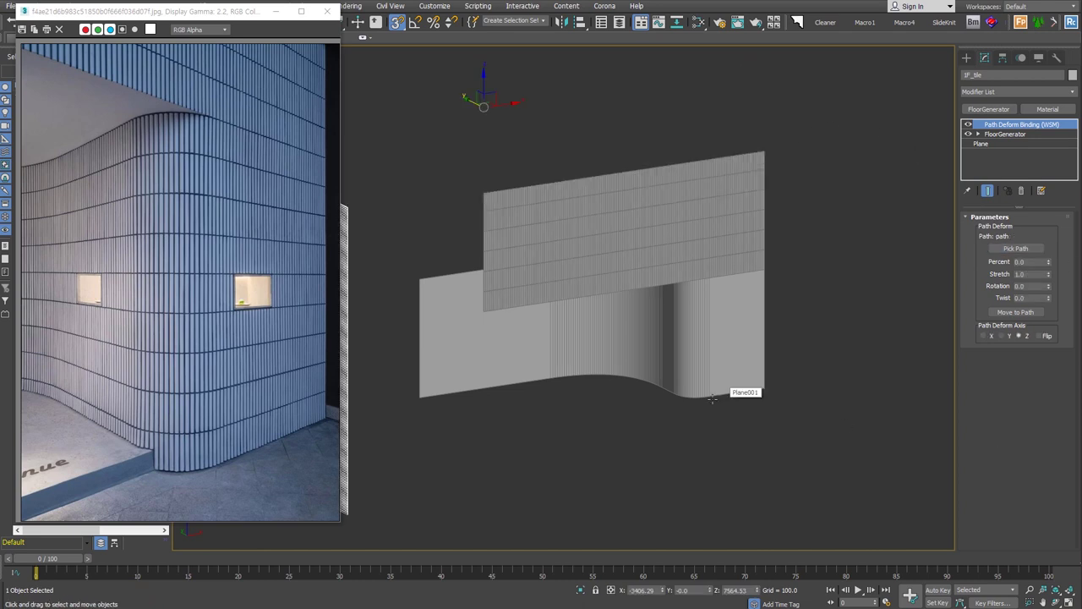
middle_drag(588, 437, 702, 421)
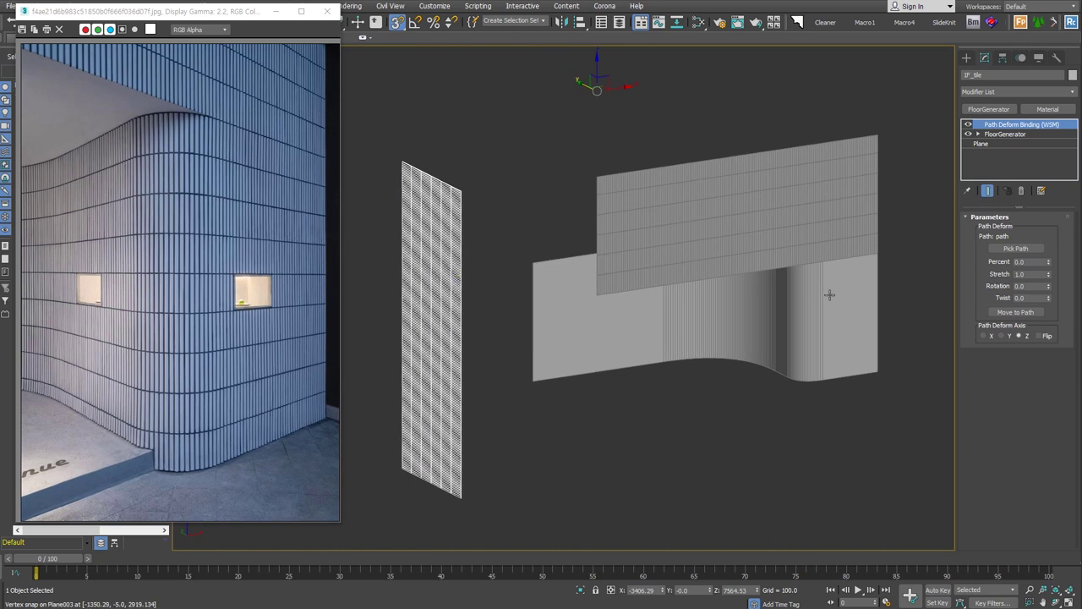
click(1033, 314)
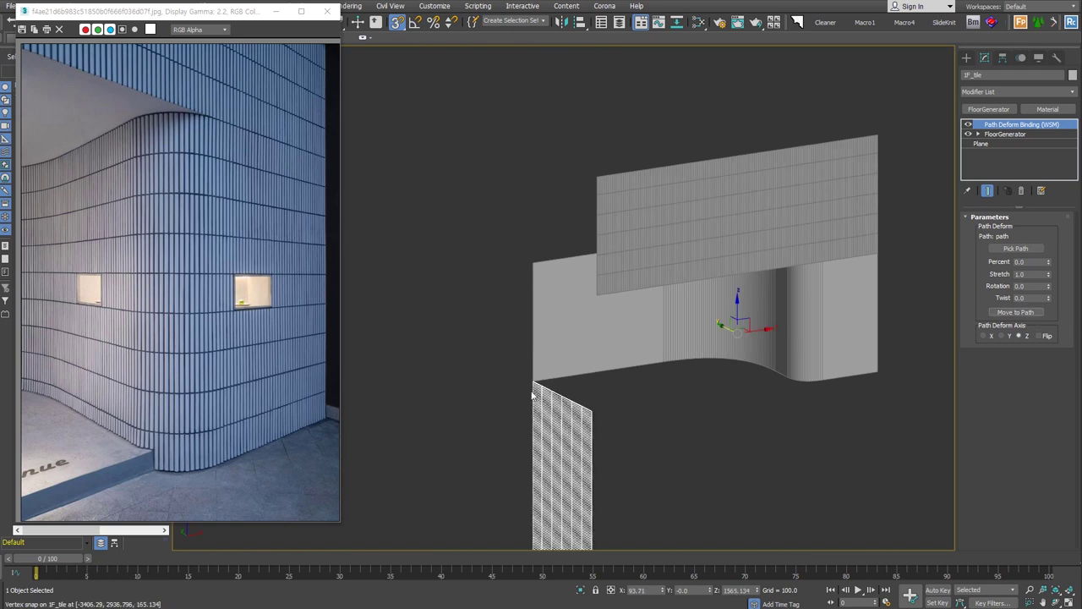
click(983, 335)
middle_drag(536, 393, 438, 364)
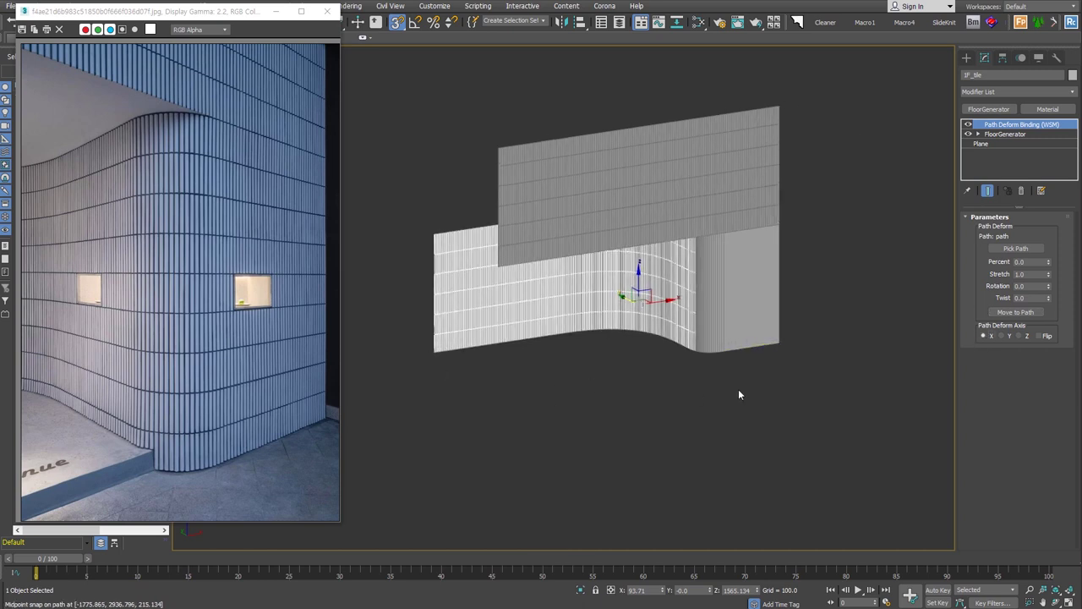
click(768, 367)
Step: In Vertex mode, make the path spline's right end vertex its first vertex, then zoom toward the curved wall
click(765, 342)
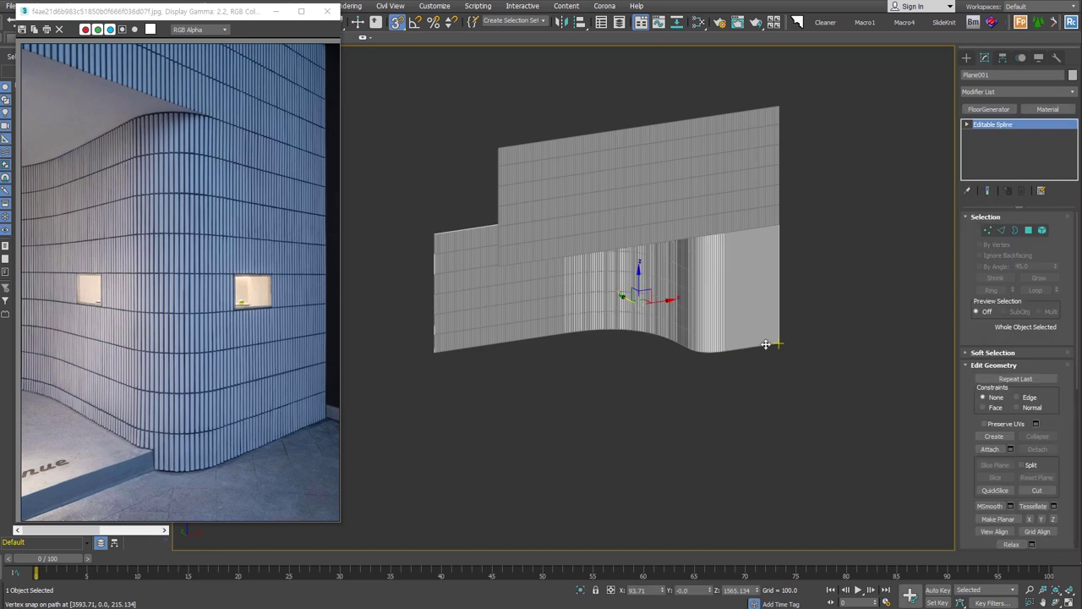
click(765, 342)
click(966, 124)
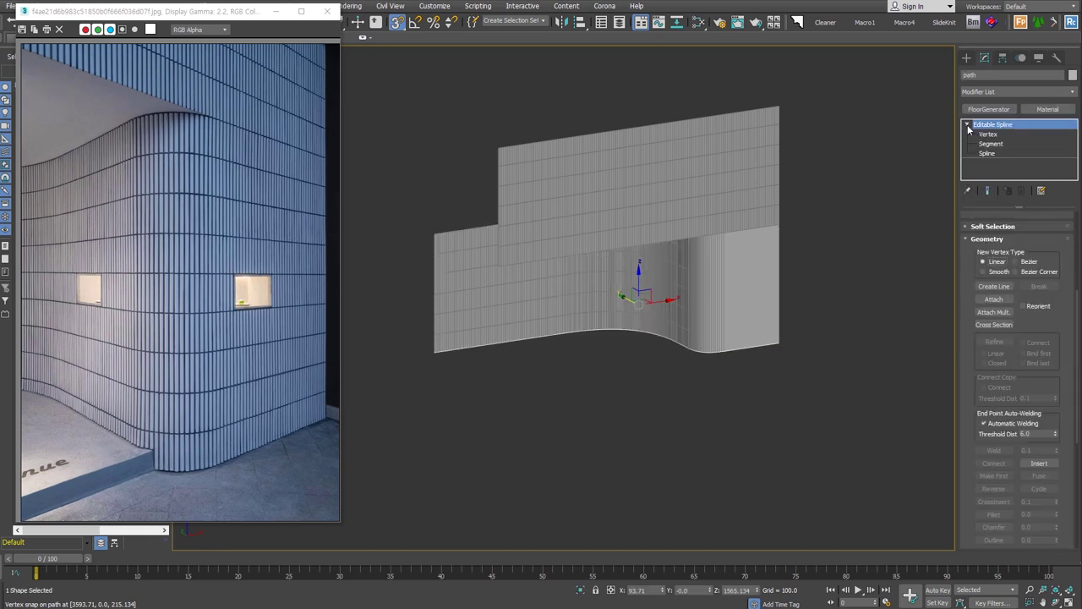
click(987, 133)
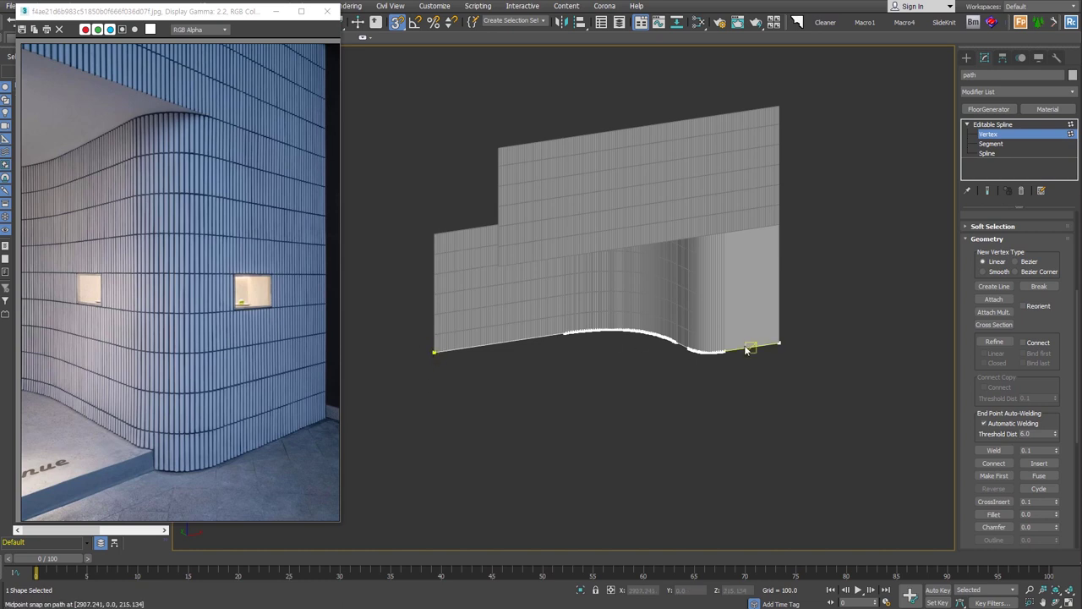
drag(767, 316, 807, 366)
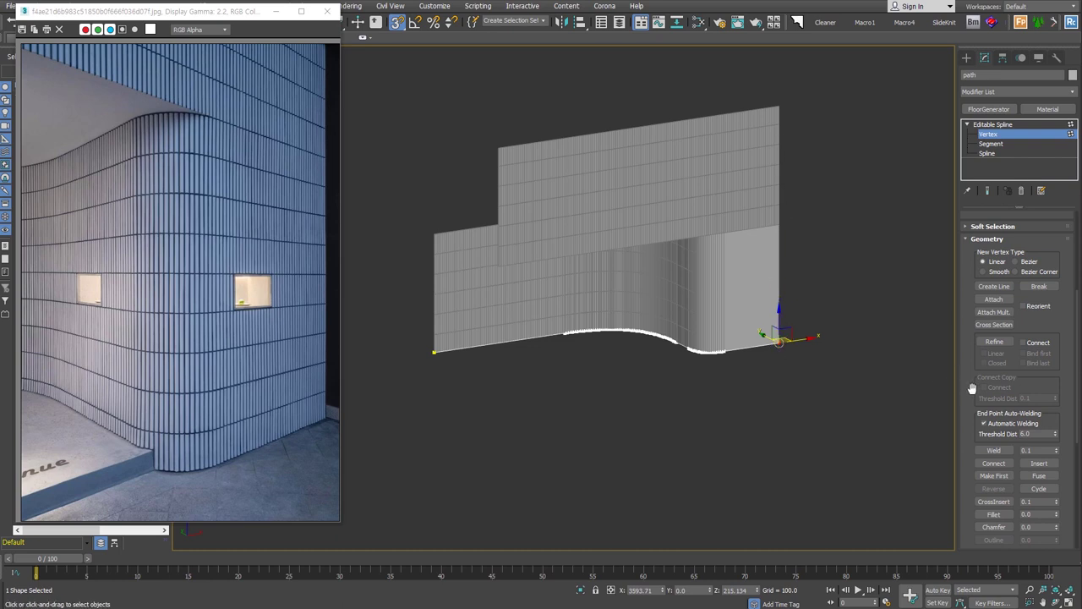
drag(969, 482, 959, 430)
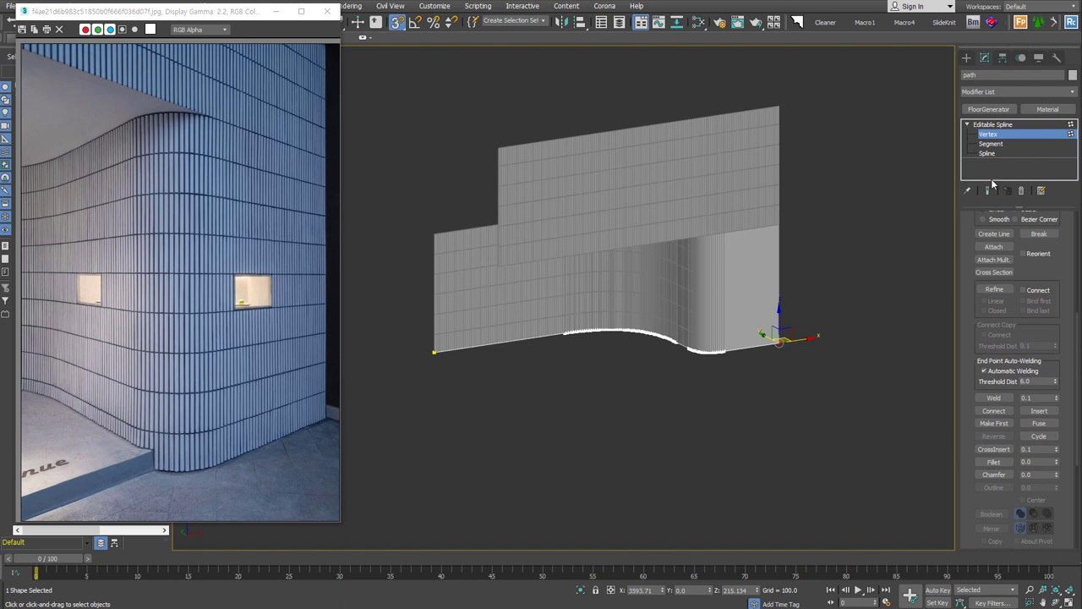
click(980, 426)
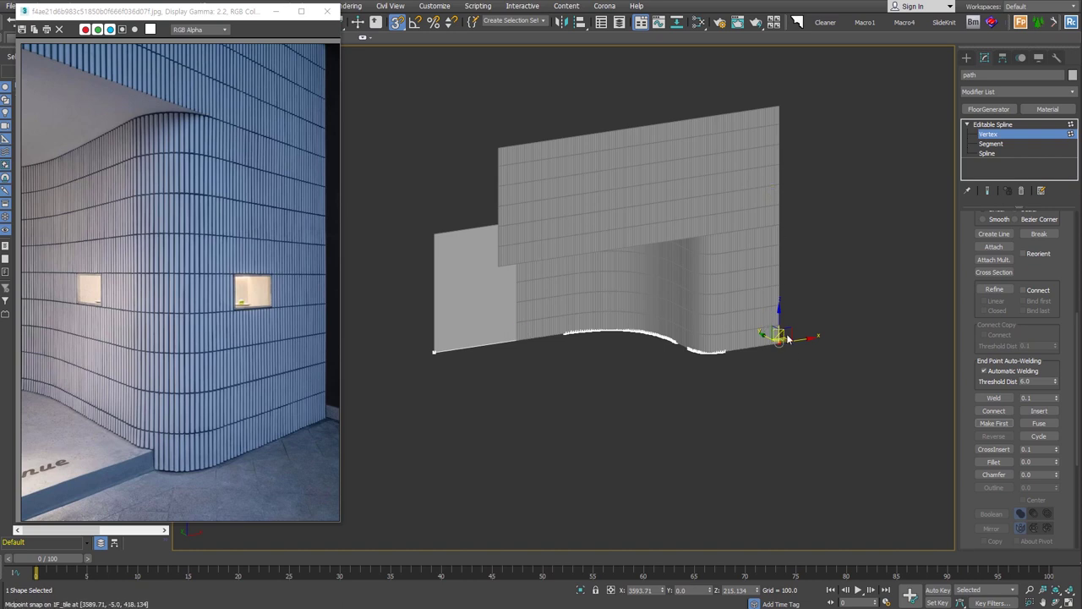
scroll(786, 335, up, 5)
middle_drag(786, 338, 811, 434)
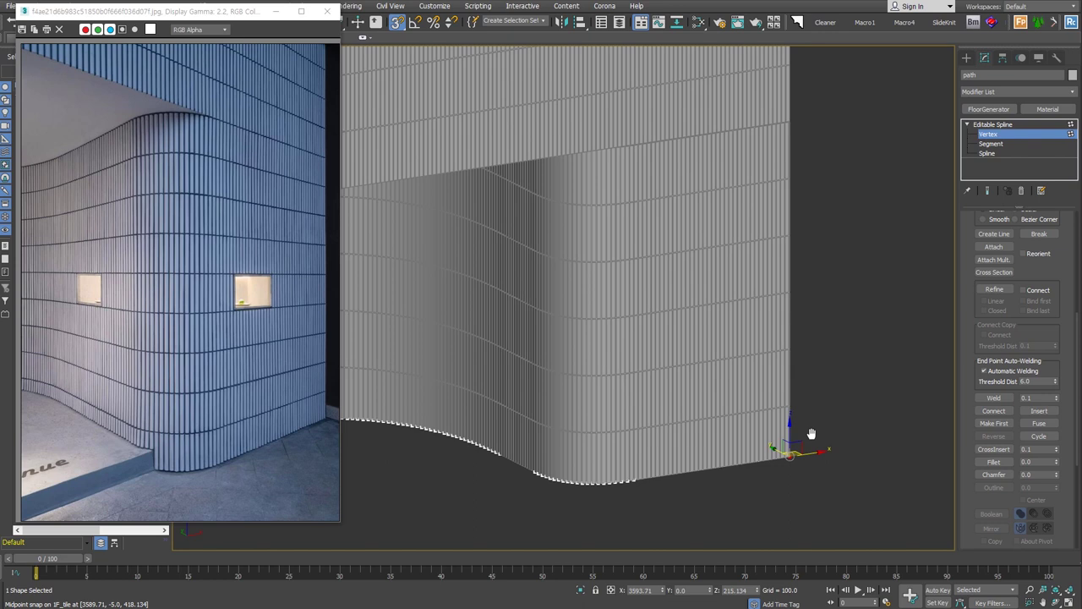
Step: Leave the path's vertex editing, select 1F_tile and pick its FloorGenerator modifier
click(966, 57)
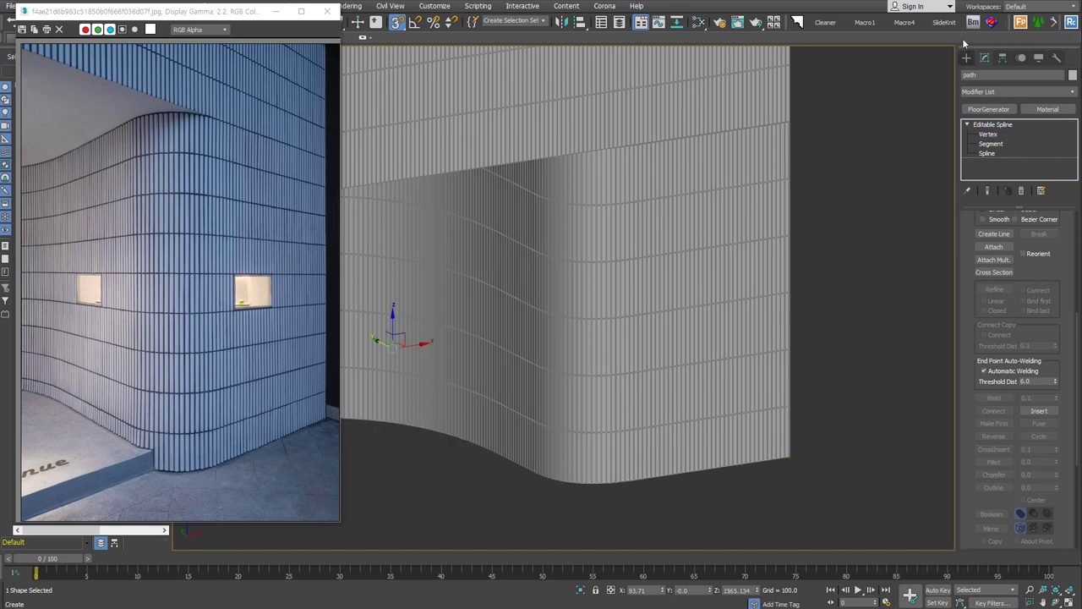
scroll(759, 182, up, 3)
scroll(799, 219, up, 4)
scroll(798, 219, down, 5)
click(745, 355)
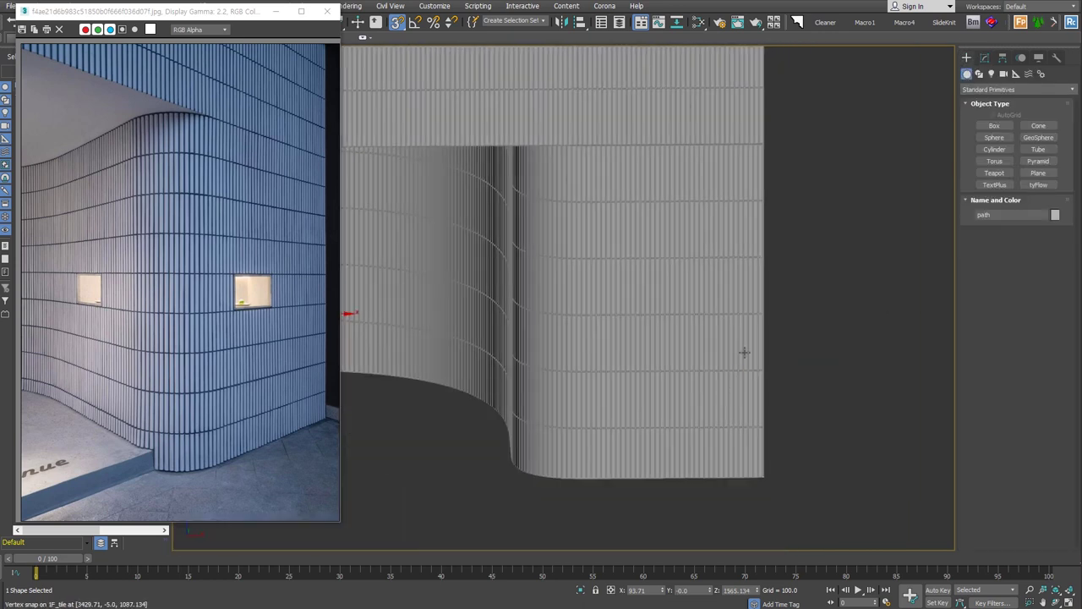
scroll(736, 257, up, 4)
scroll(735, 257, up, 3)
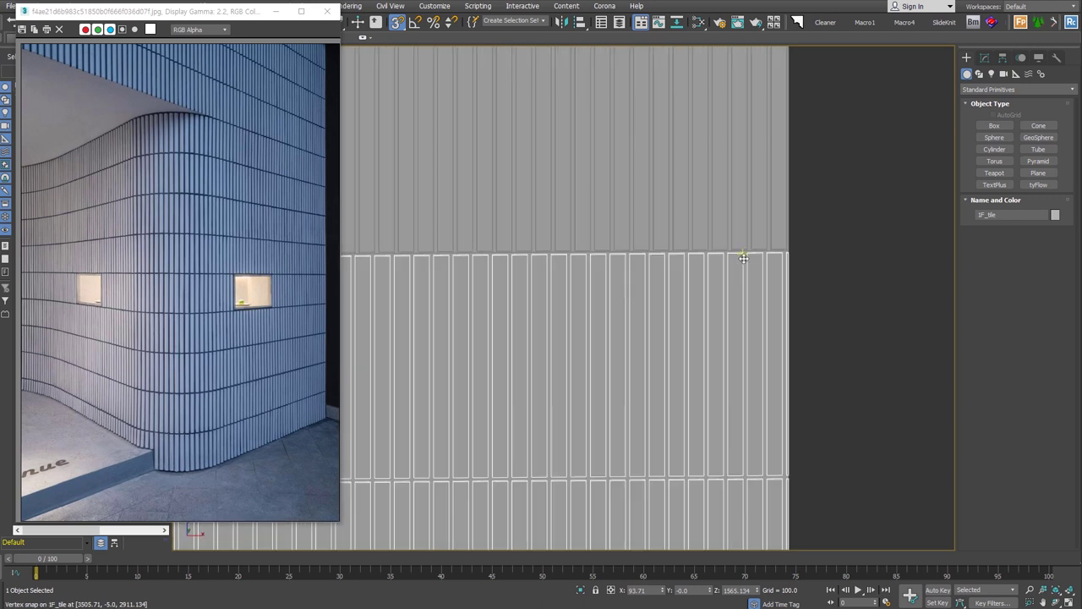
click(984, 57)
click(1006, 133)
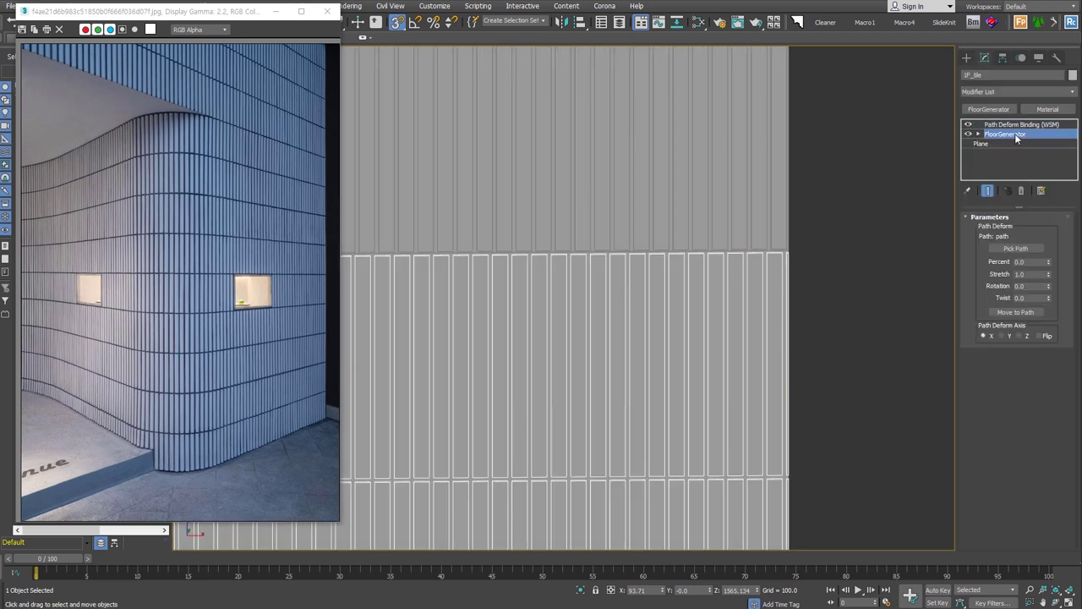
Step: Set the FloorGenerator's General Direction to -90 and zoom out to check the strips
mouse_move(969, 476)
mouse_down()
mouse_move(968, 224)
mouse_move(966, 310)
mouse_up()
double_click(1023, 274)
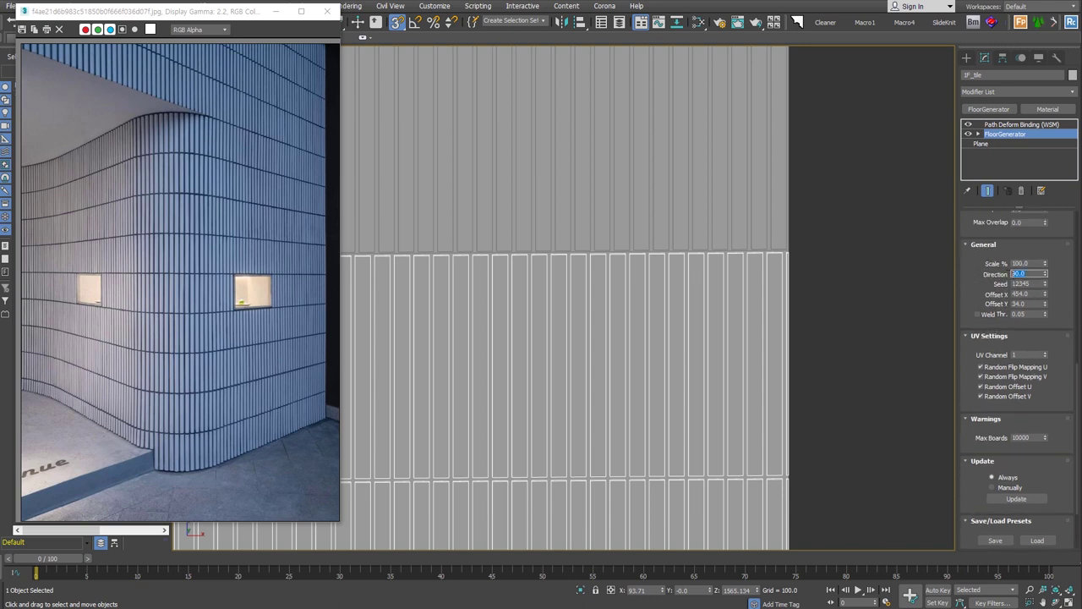
text(90)
key(Return)
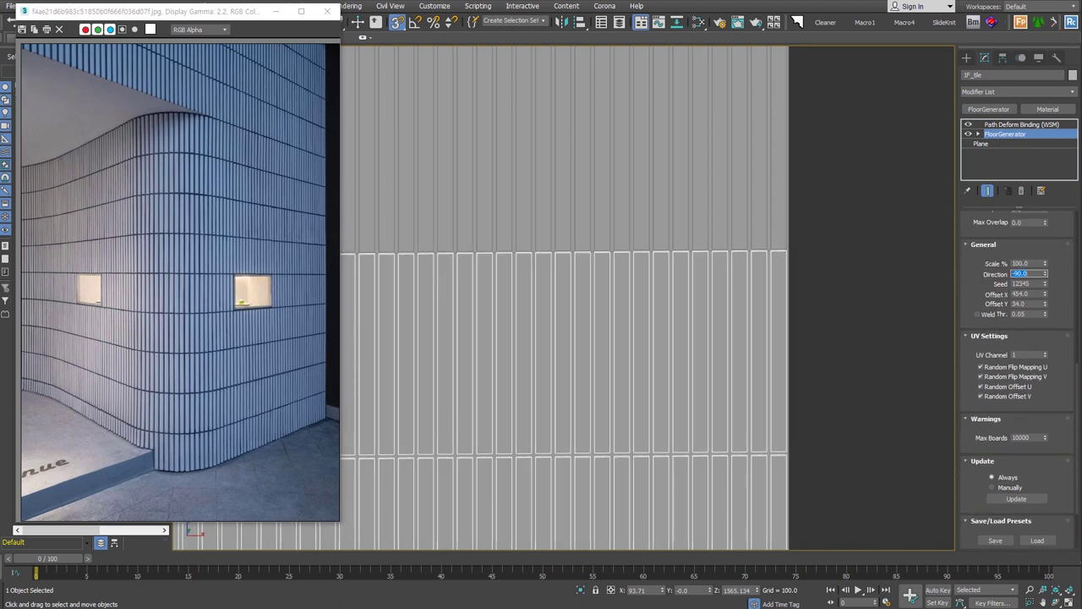
scroll(794, 250, up, 5)
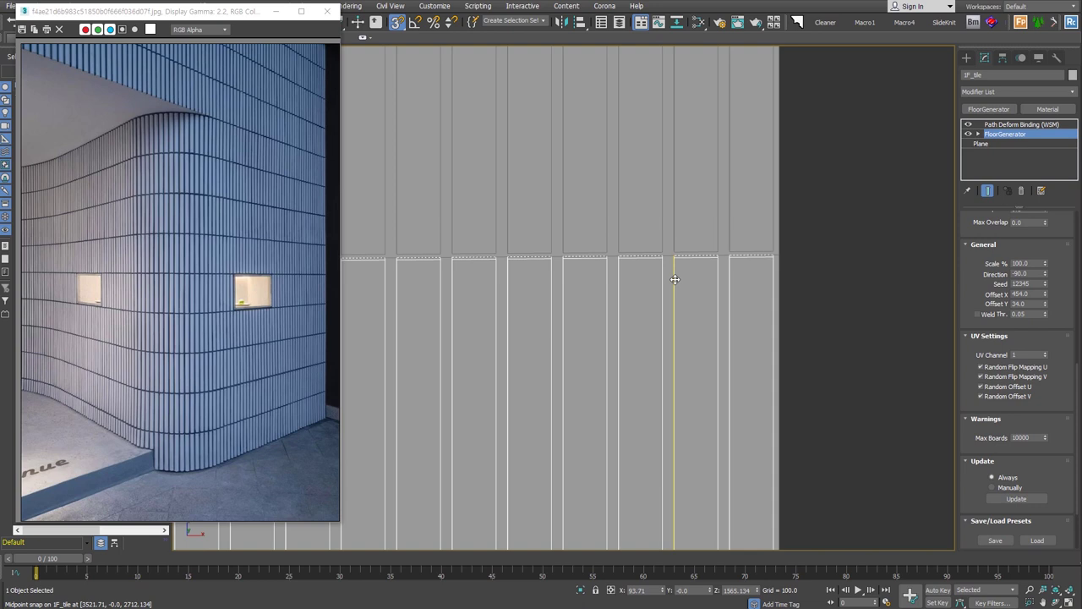
scroll(674, 279, down, 8)
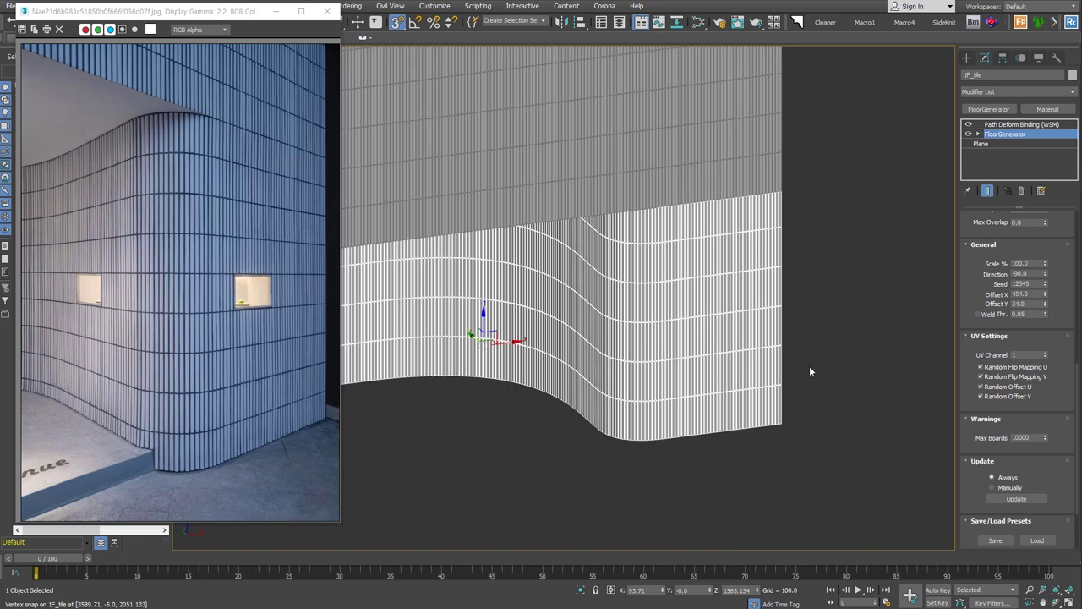
scroll(701, 381, down, 5)
scroll(731, 378, down, 2)
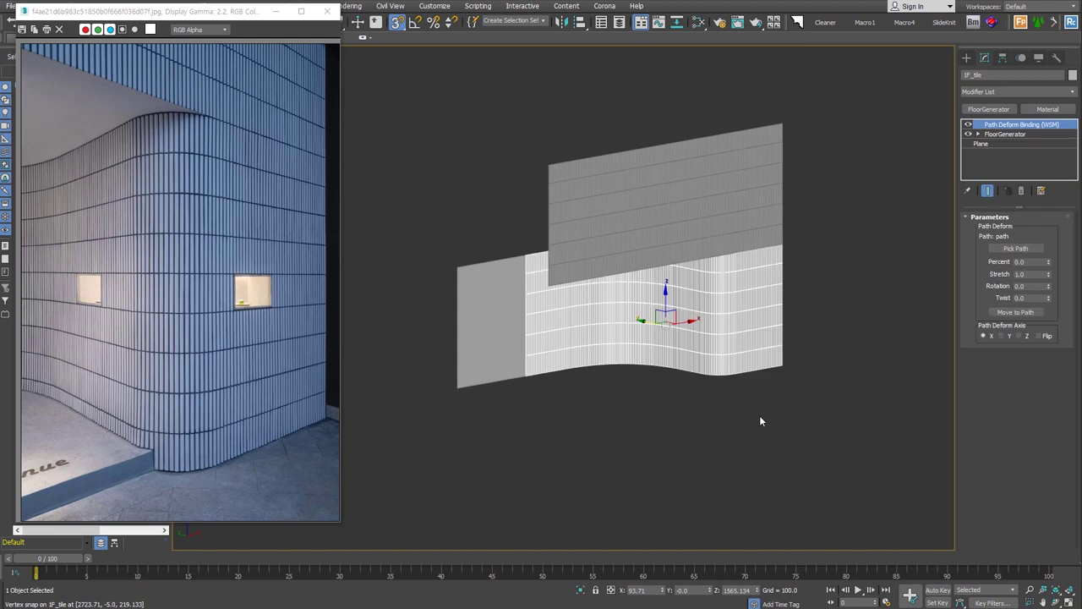
Step: Test a shift-move copy of the wall, undo it, and show the Extras toolbar
click(753, 373)
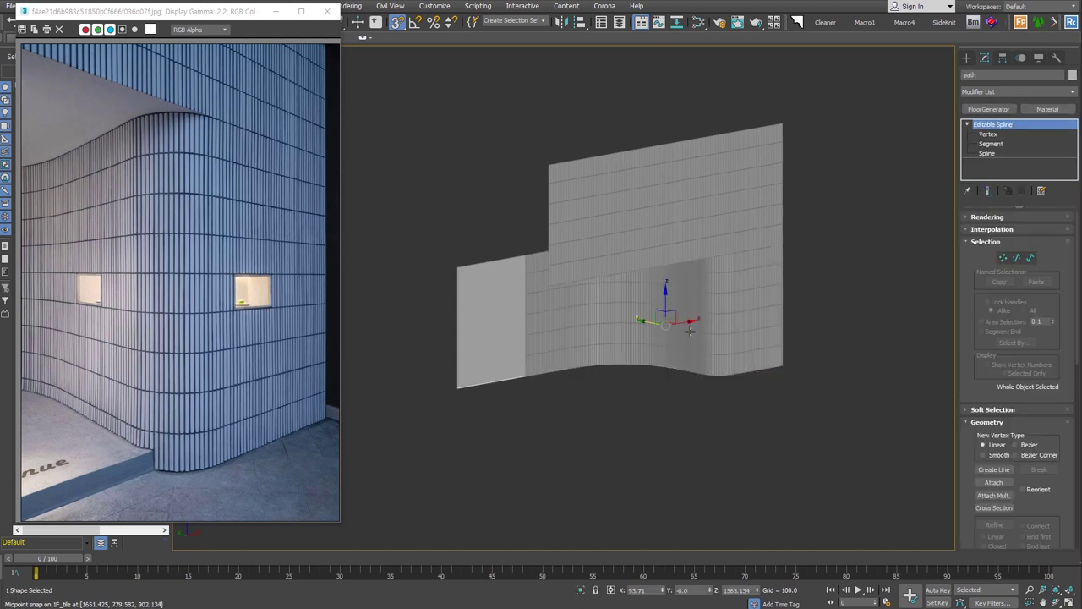
alt+middle_drag(672, 334, 680, 351)
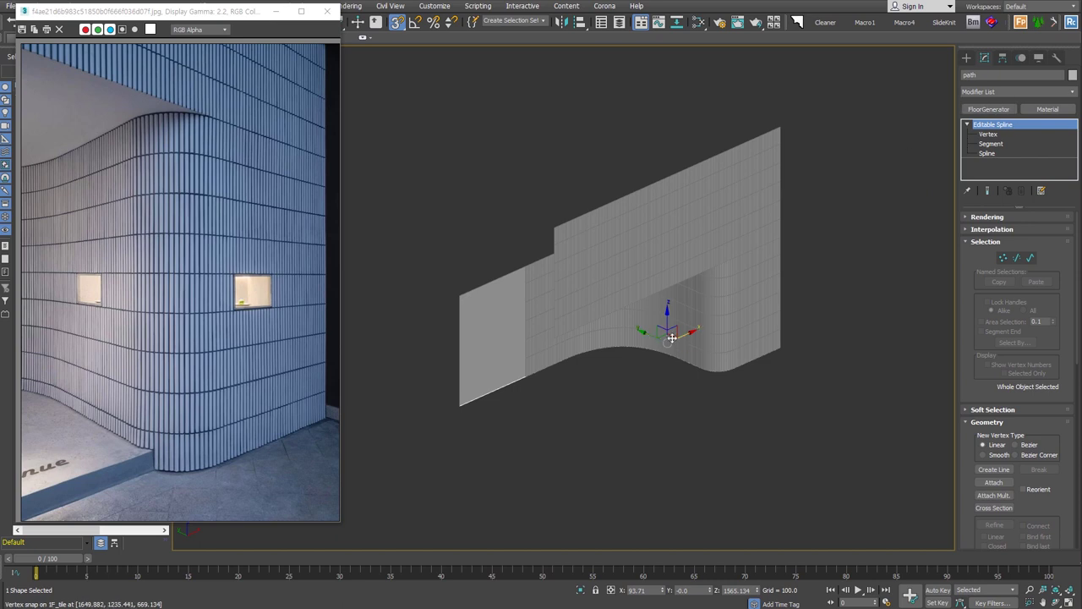
shift+drag(671, 335, 809, 362)
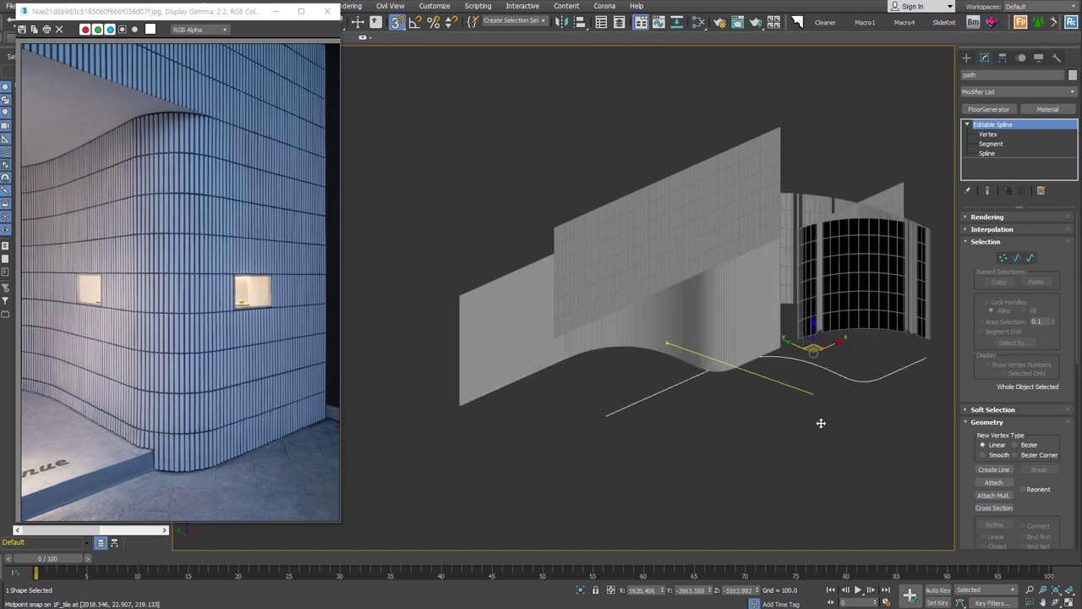
key(ctrl+z)
key(ctrl+z)
key(ctrl+z)
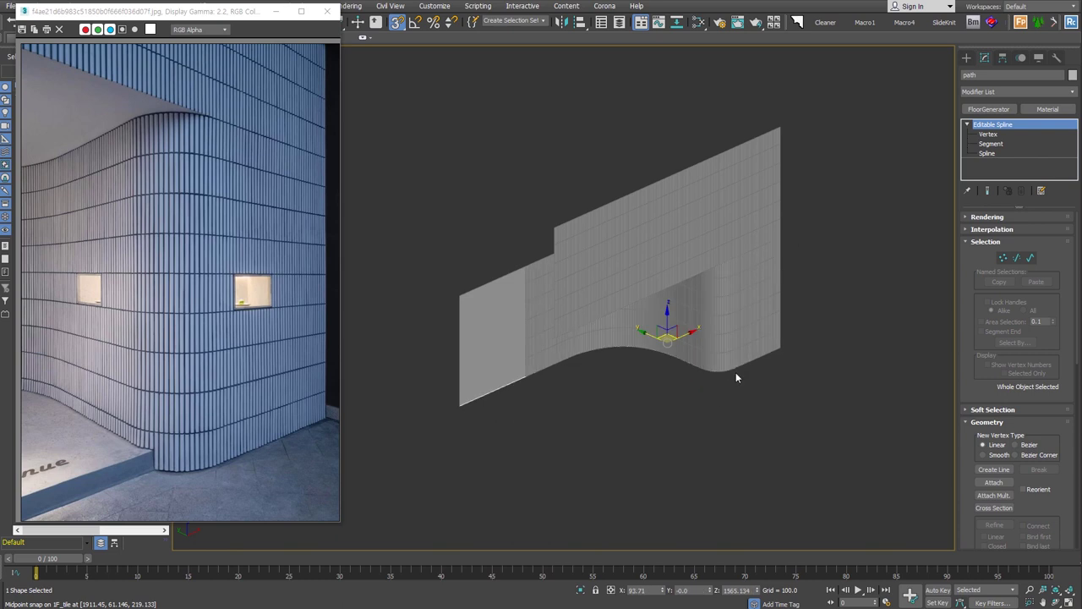
key(ctrl+z)
key(ctrl+z)
key(ctrl+z)
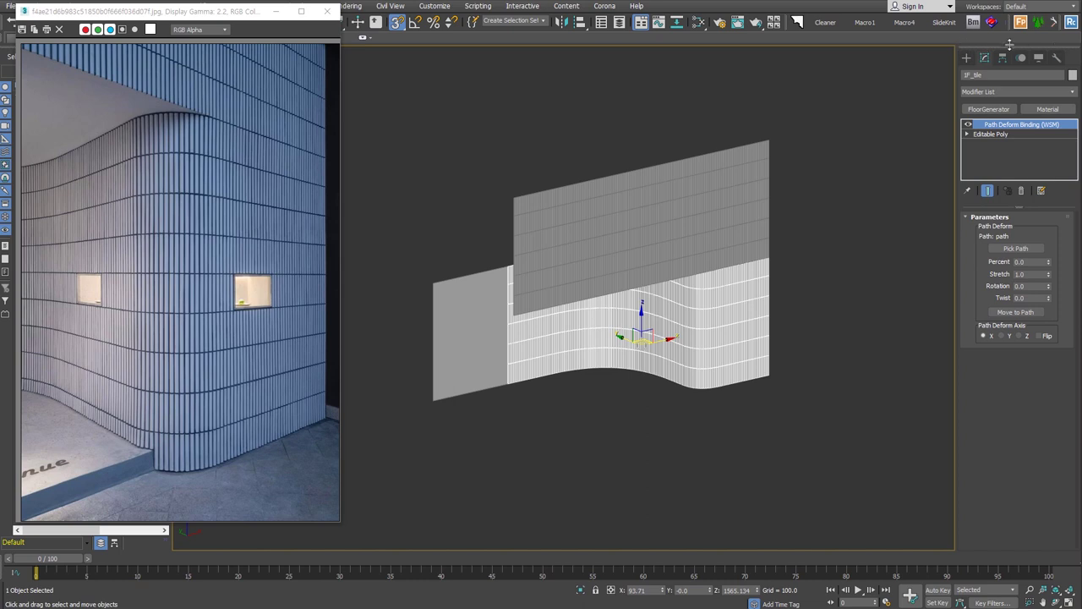
right_click(968, 51)
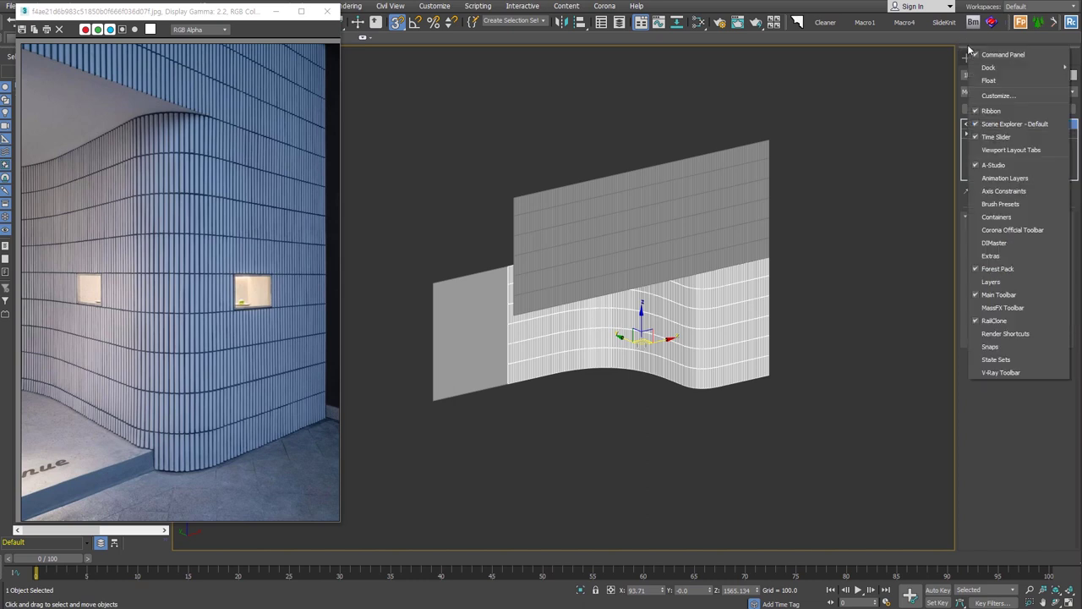
click(1019, 257)
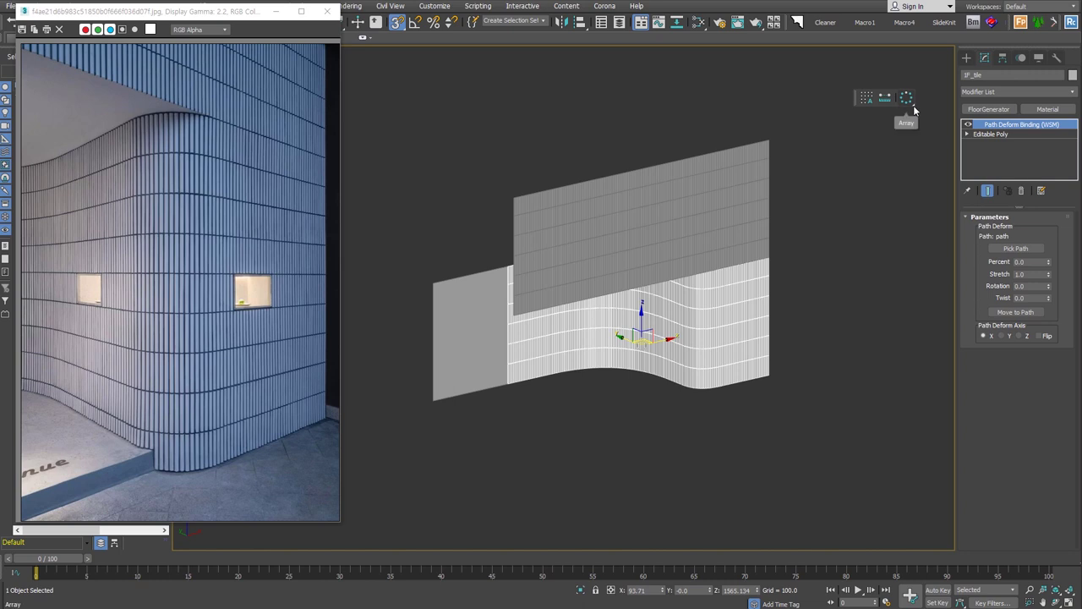
Step: Choose Snapshot from the Extras toolbar's Array flyout and move its dialog aside
click(914, 104)
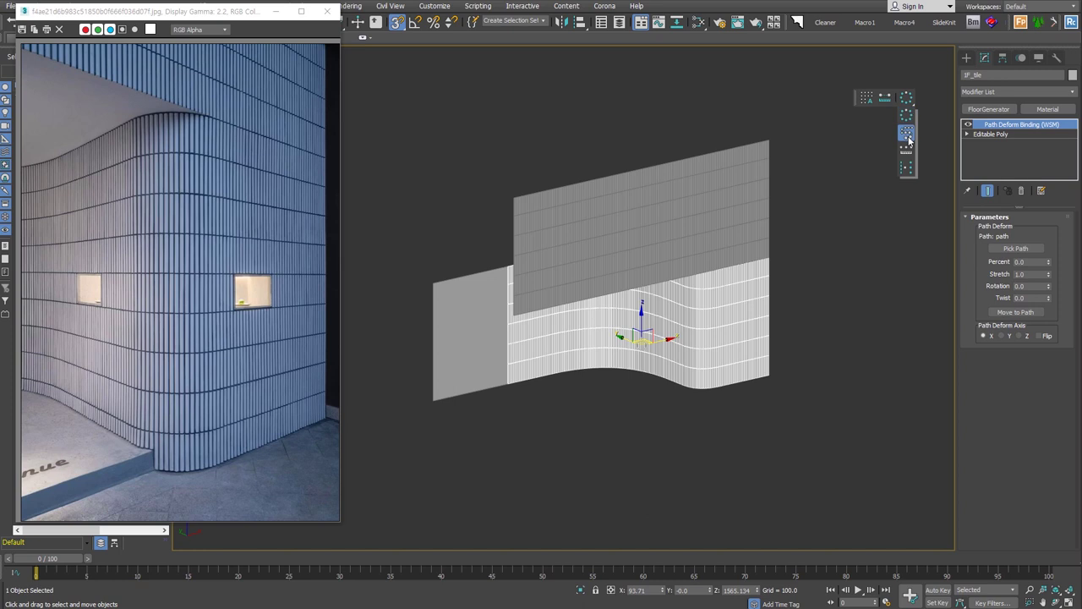
click(908, 138)
drag(545, 225, 453, 93)
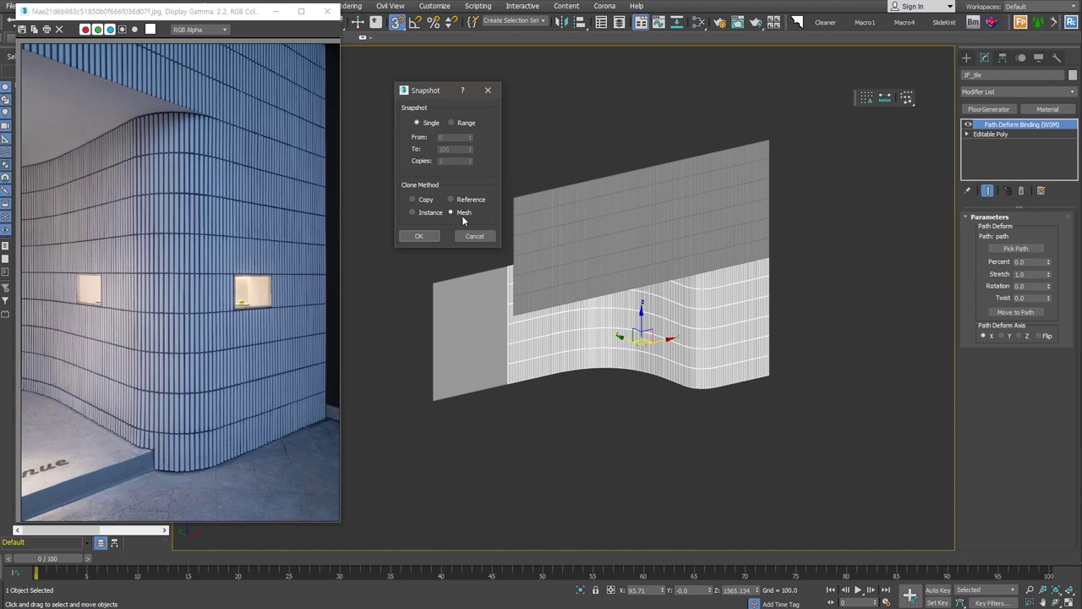
Step: Cancel the snapshot and centre 1F_tile's pivot with Affect Pivot Only
click(461, 122)
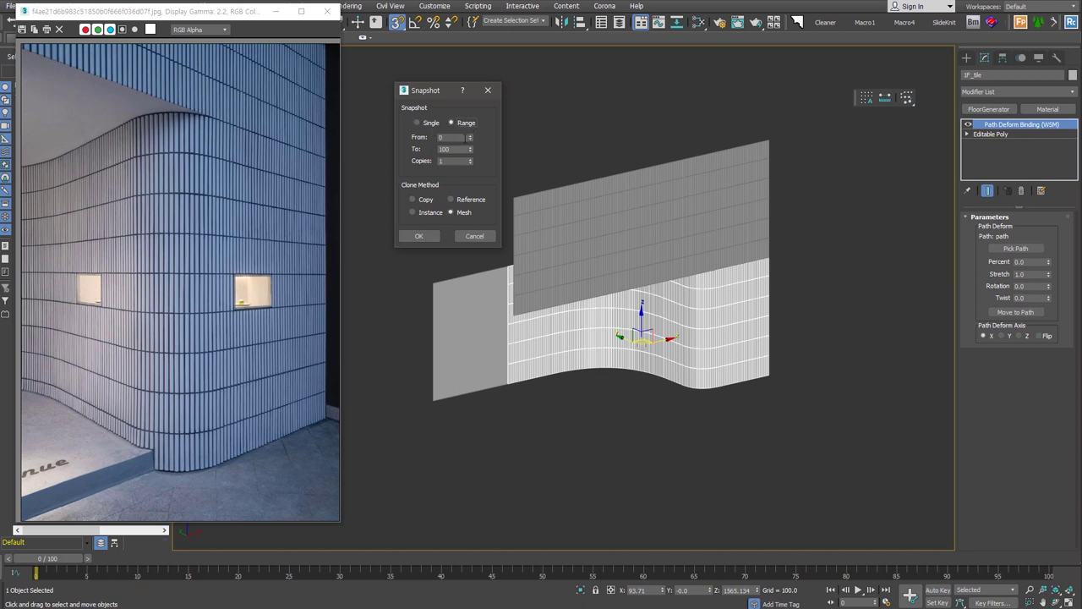
click(418, 236)
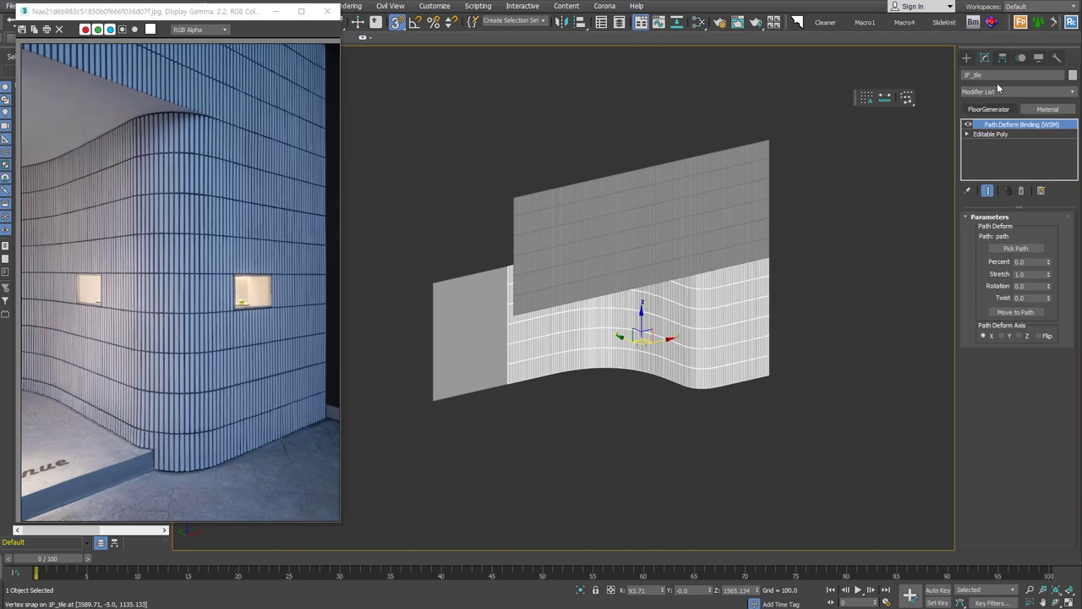
click(1003, 57)
click(1016, 135)
click(1016, 195)
click(966, 58)
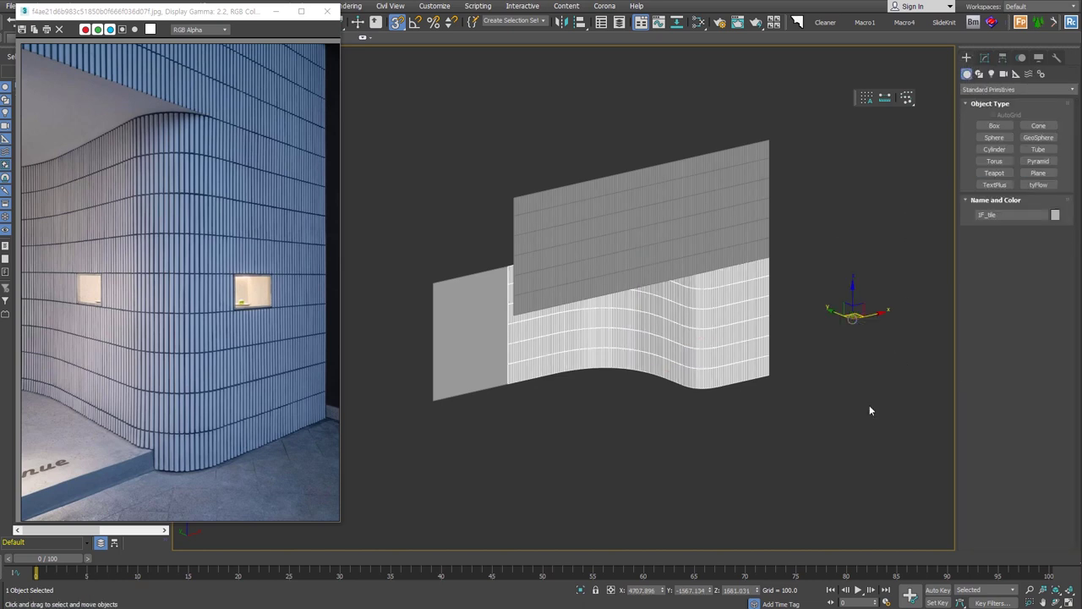
Step: Create the Mesh snapshot 1F_tile001 and start aligning it to the wall
click(907, 98)
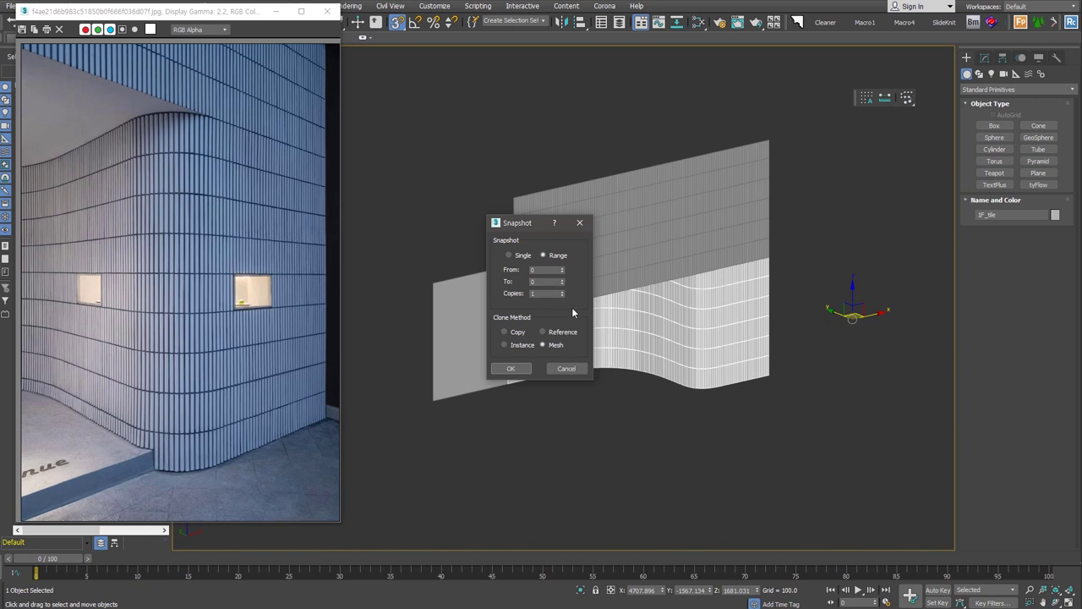
click(511, 369)
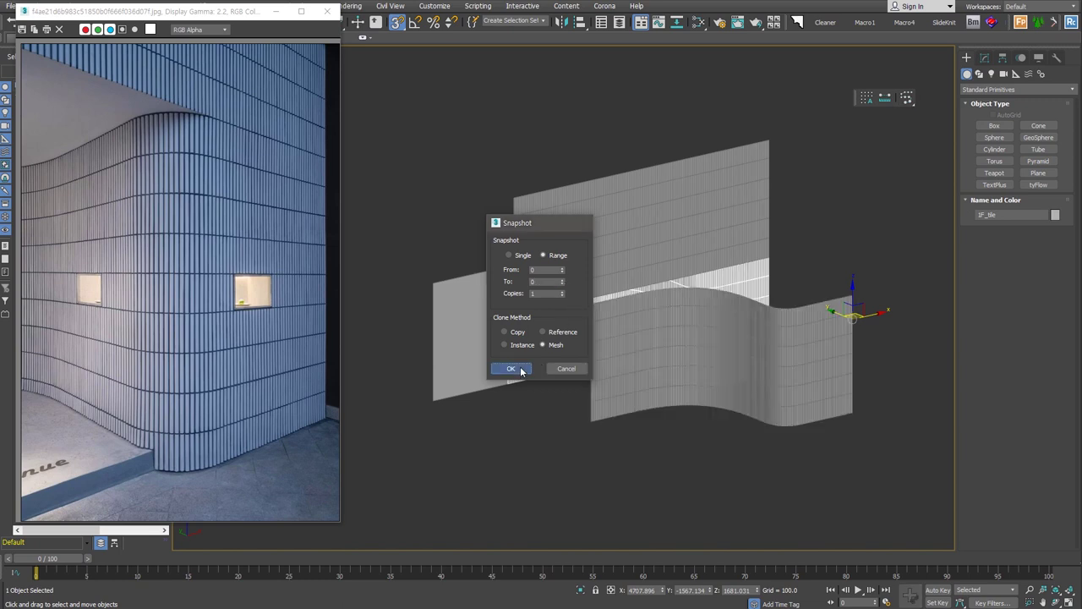
key(alt+a)
click(507, 355)
click(573, 231)
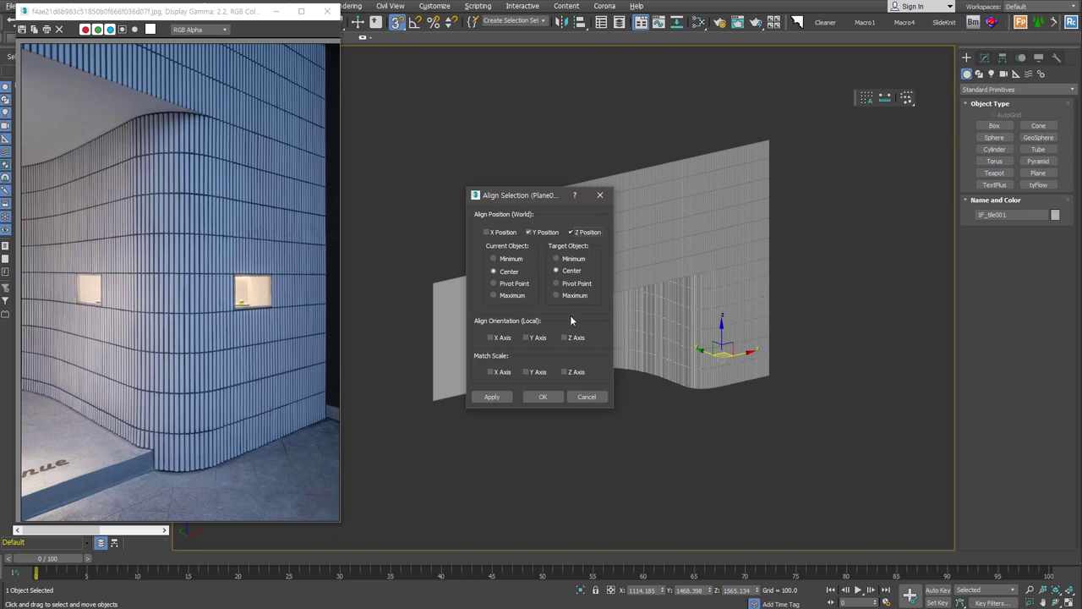
click(549, 396)
click(653, 412)
mouse_move(653, 412)
alt+middle_down()
mouse_move(785, 370)
mouse_move(726, 361)
mouse_move(757, 357)
alt+middle_up()
scroll(756, 357, up, 5)
click(732, 342)
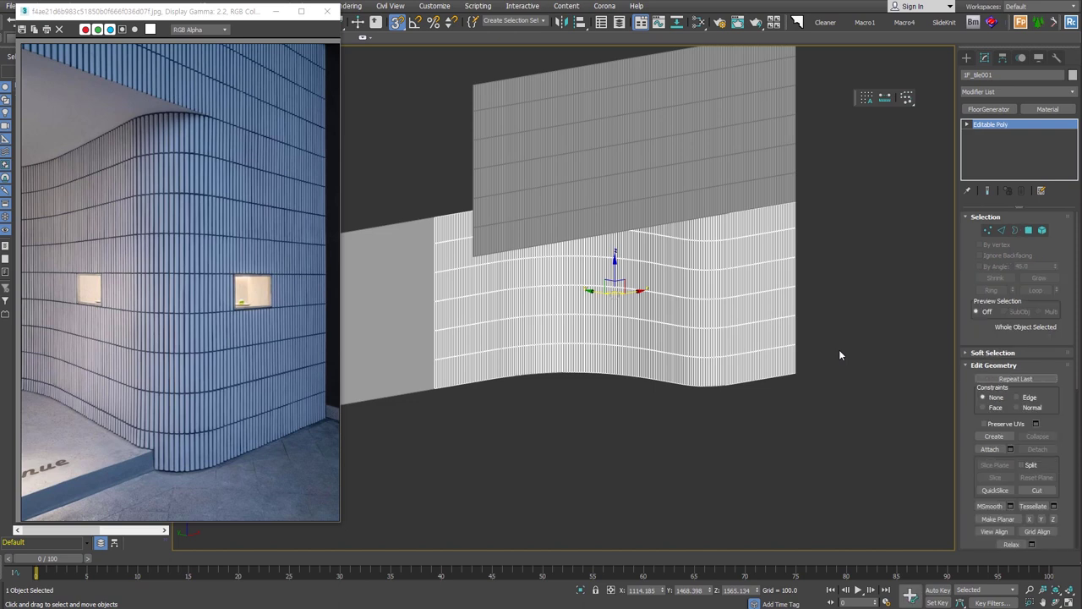
mouse_move(829, 366)
alt+middle_down()
mouse_move(742, 375)
mouse_move(814, 380)
mouse_move(687, 427)
alt+middle_up()
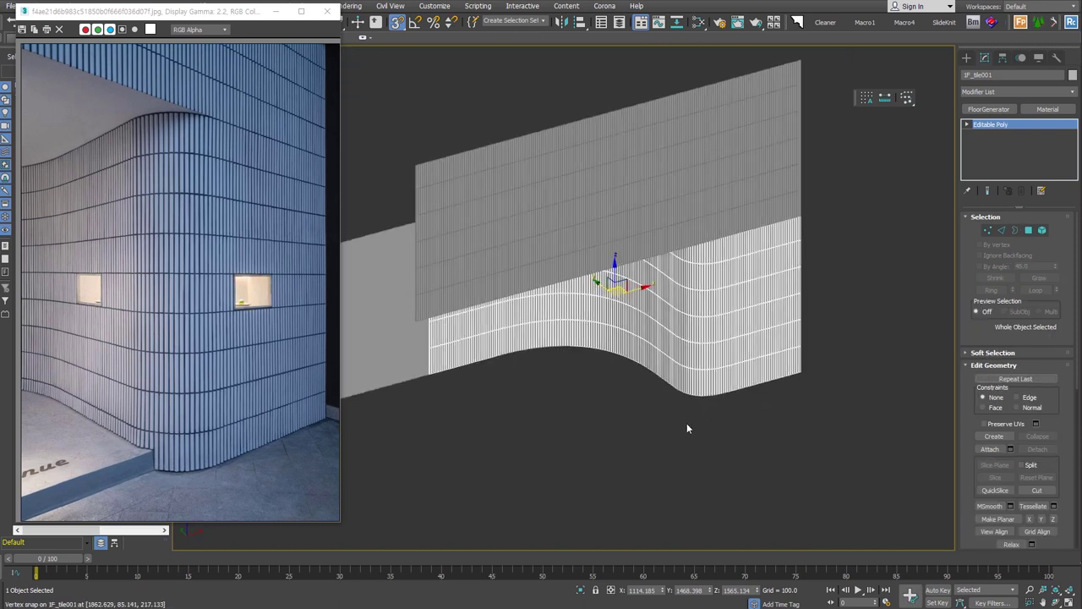
click(683, 432)
click(758, 318)
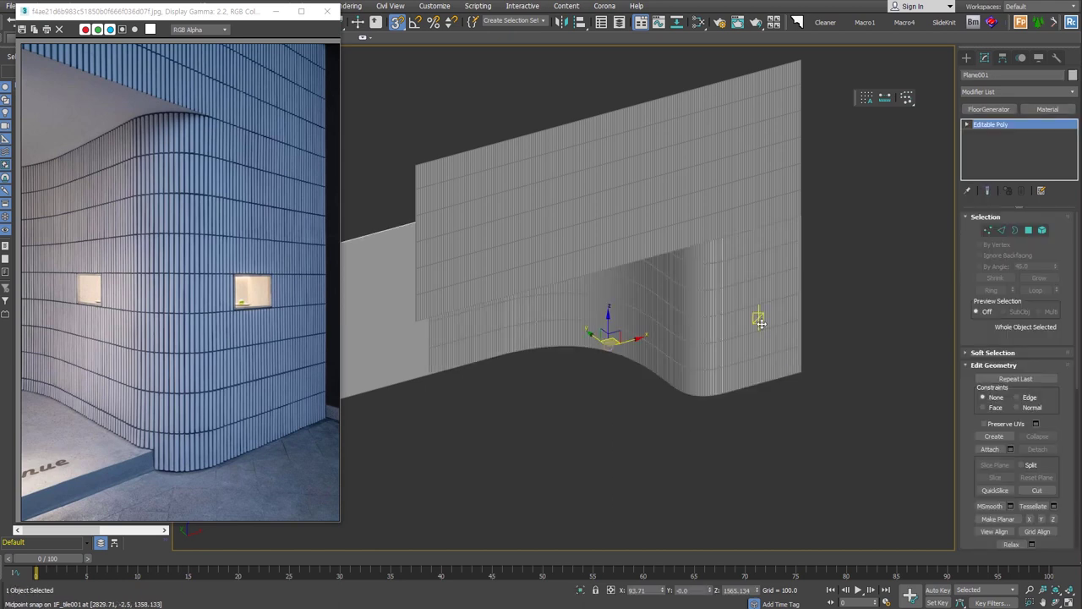
alt+middle_drag(758, 318, 772, 258)
scroll(783, 297, up, 5)
alt+middle_drag(782, 298, 780, 287)
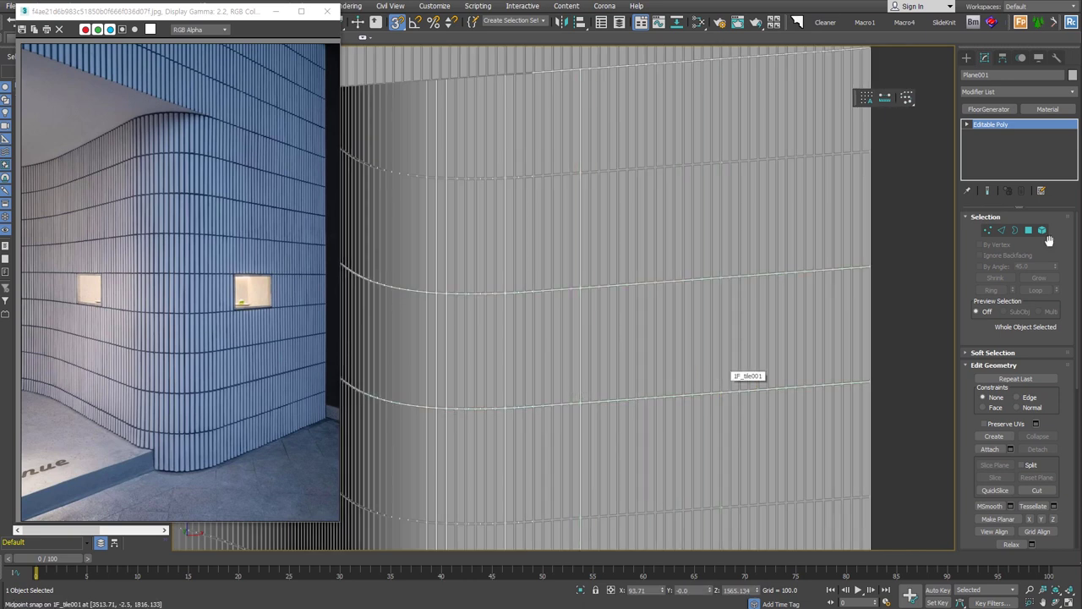
Step: Select the tile strips over the window area in Element mode and delete them
key(4)
mouse_move(732, 376)
alt+middle_down()
mouse_move(735, 399)
mouse_move(669, 373)
alt+middle_up()
key(ctrl+d)
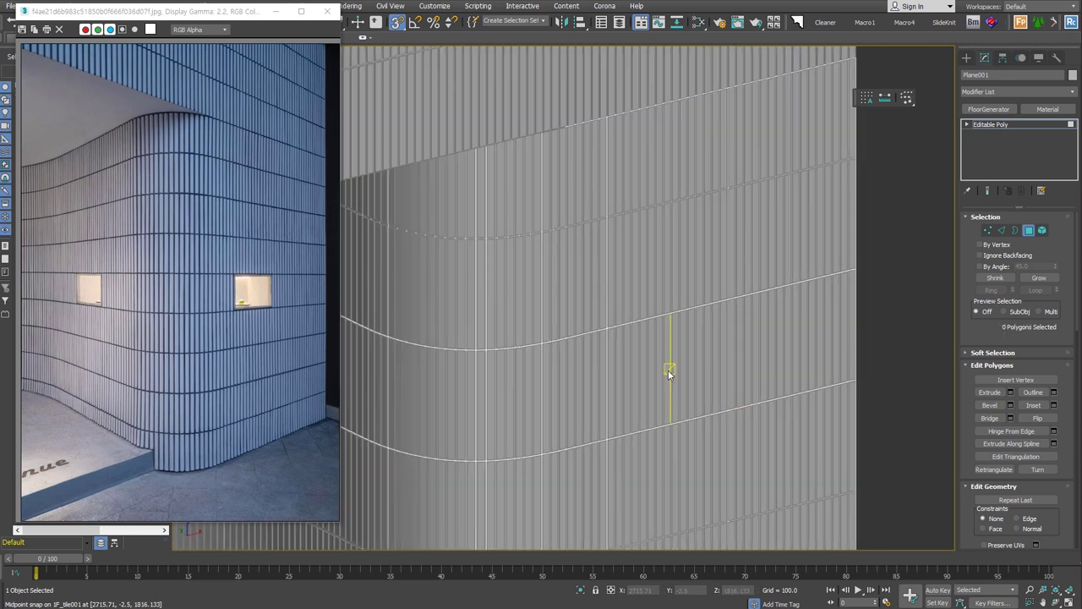
key(5)
click(771, 379)
key(z)
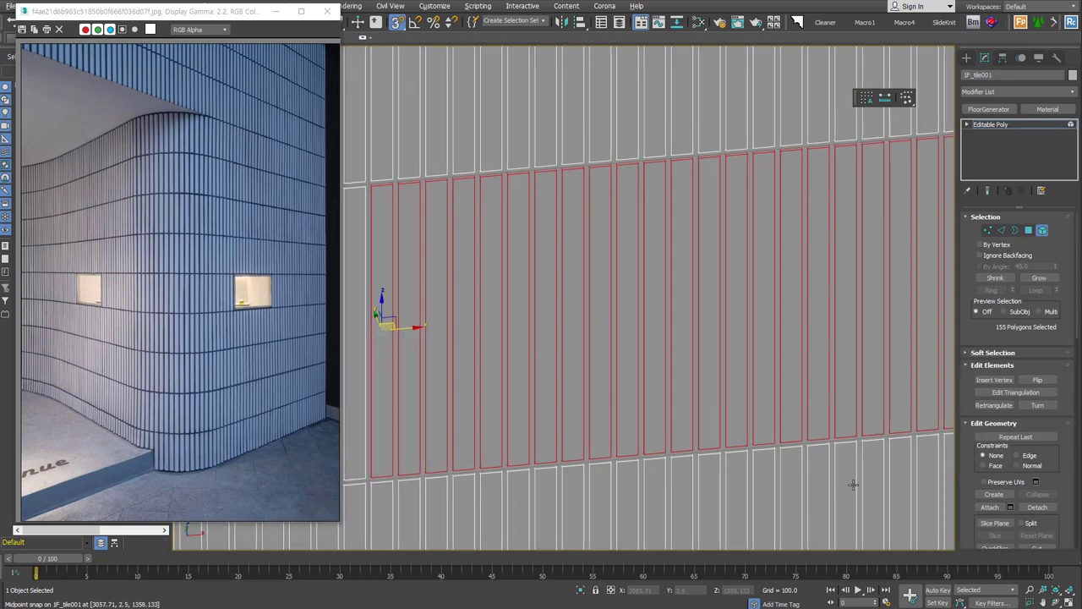
scroll(778, 406, down, 3)
alt+drag(927, 459, 667, 215)
key(Delete)
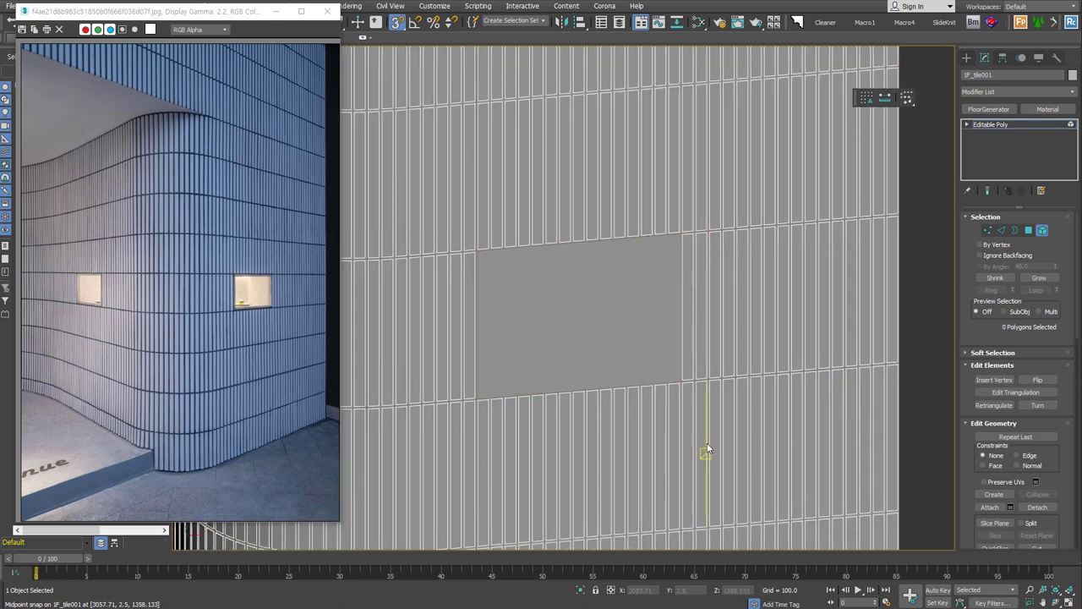
Step: Inset the backing plane's polygon and extrude it inward into a recessed niche
click(604, 322)
click(1029, 231)
right_click(574, 297)
click(564, 355)
drag(584, 342, 595, 324)
drag(615, 339, 648, 398)
scroll(647, 397, down, 2)
scroll(760, 372, down, 4)
Step: Clear the selection and select the lower tiled wall
click(817, 351)
mouse_move(738, 406)
middle_down()
mouse_move(815, 389)
mouse_move(760, 459)
mouse_move(693, 338)
middle_up()
scroll(826, 375, down, 2)
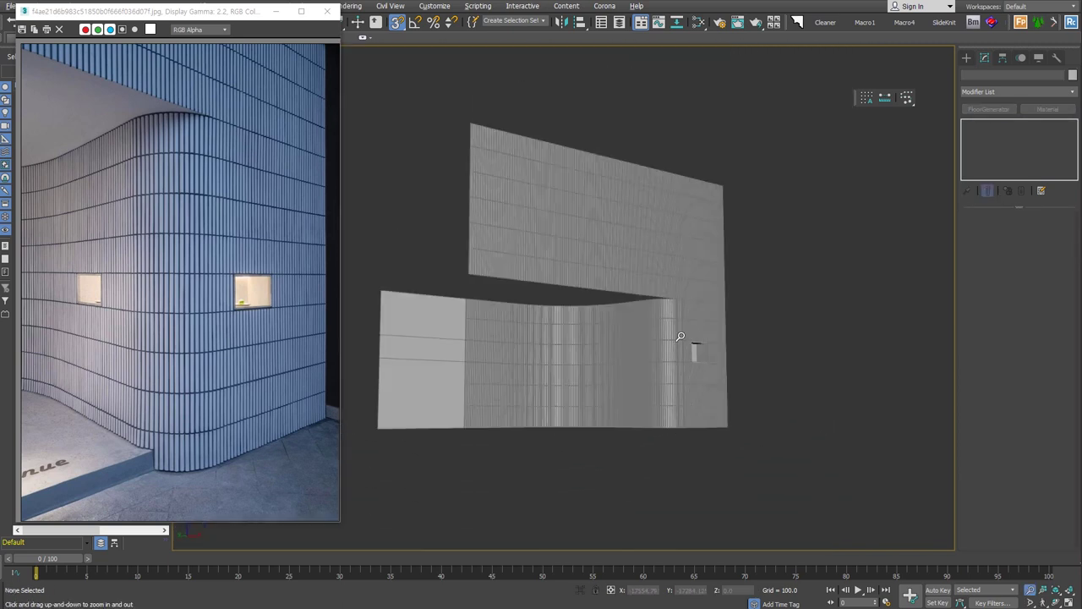
scroll(678, 308, up, 3)
scroll(678, 309, up, 2)
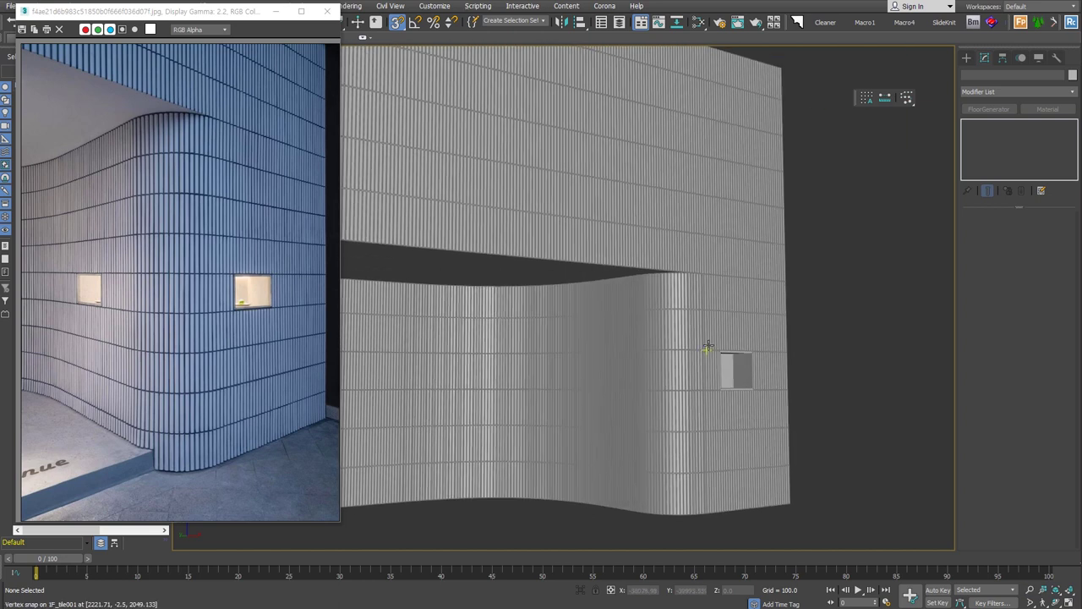
click(707, 347)
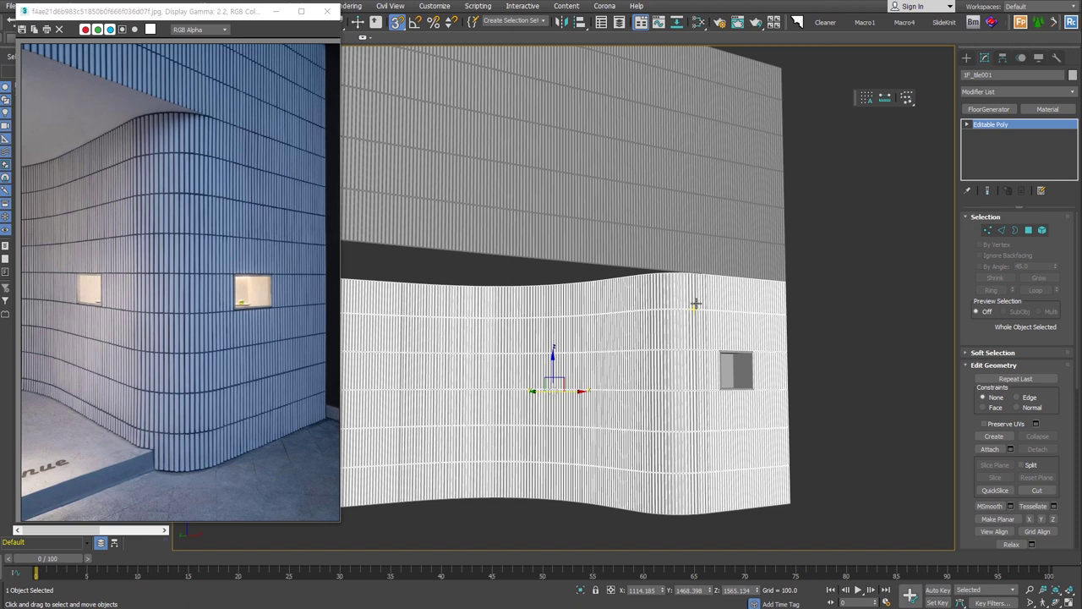
Step: Select both walls and snap the upper plane's first edge into place
alt+middle_drag(695, 303, 725, 358)
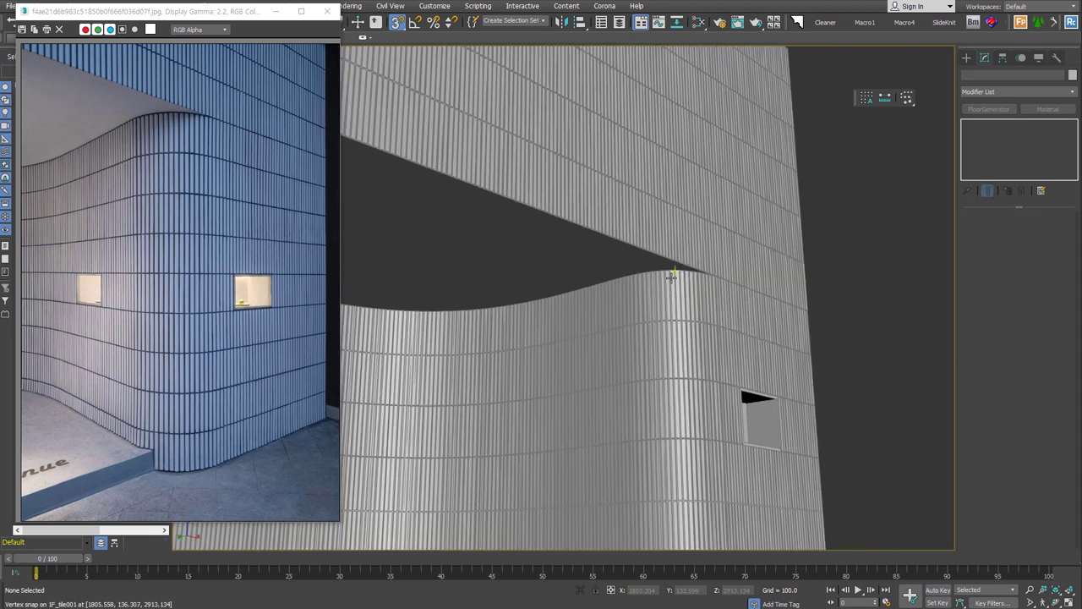
ctrl+click(559, 267)
right_click(559, 267)
click(580, 229)
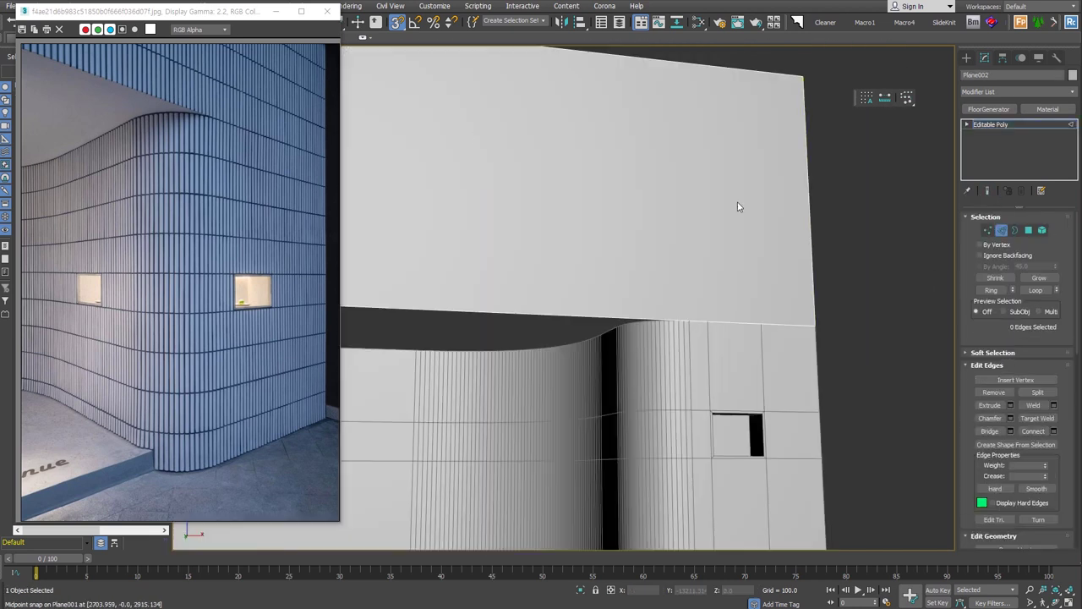
drag(476, 174, 696, 318)
click(800, 290)
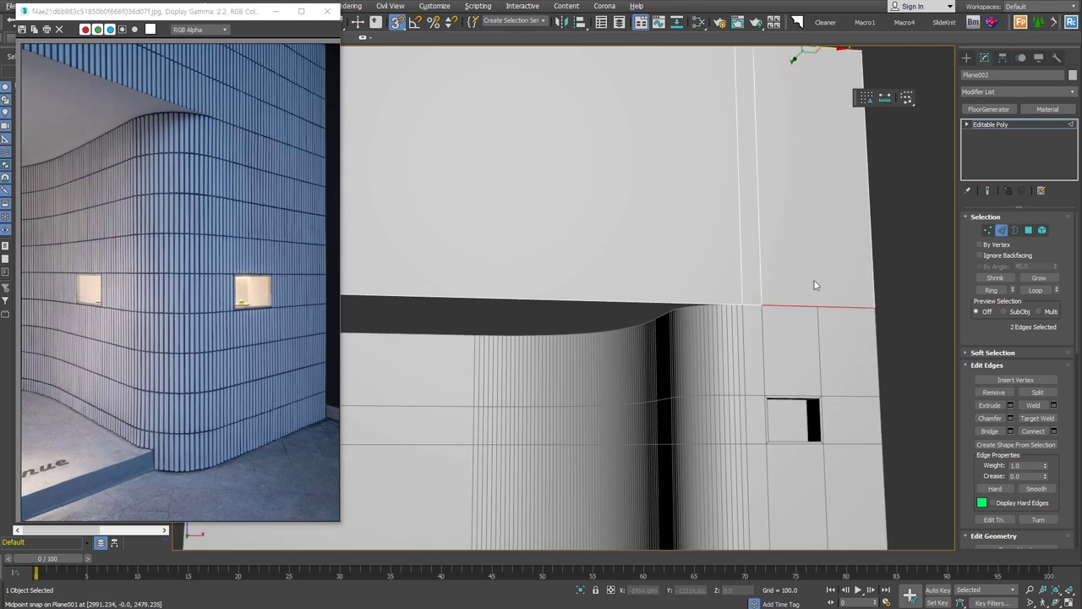
middle_drag(811, 294, 751, 299)
Step: Adjust the upper plane's left and bottom edges to extend it around the corner
key(1)
key(2)
click(652, 310)
scroll(727, 338, down, 5)
click(579, 279)
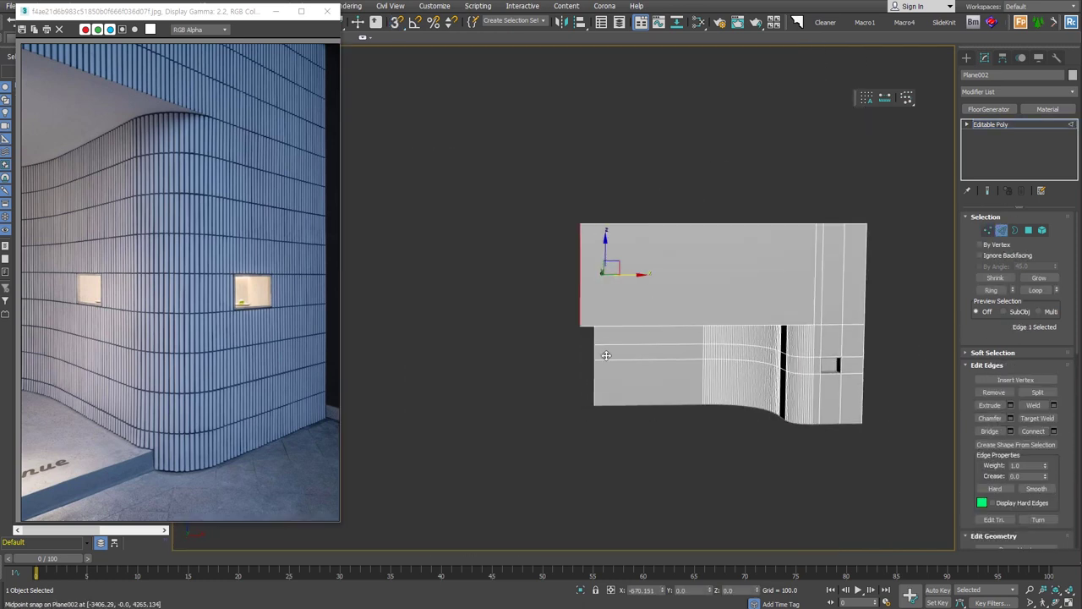
alt+middle_drag(602, 379, 519, 407)
click(651, 247)
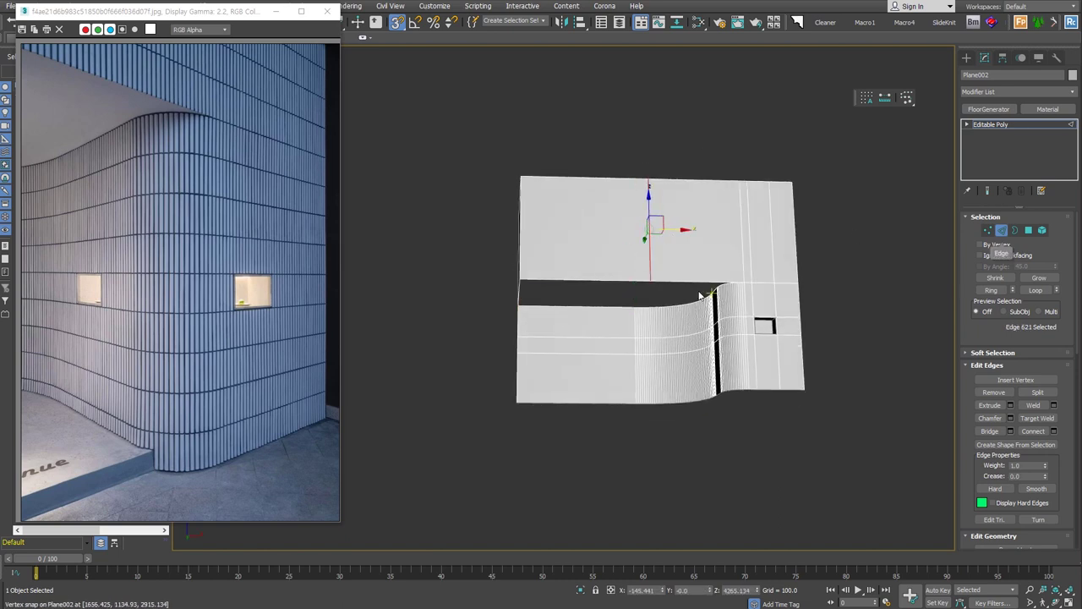
click(1029, 230)
click(638, 290)
Step: Draw a Box floor slab along the wall base in the front view
alt+middle_drag(638, 374, 1030, 238)
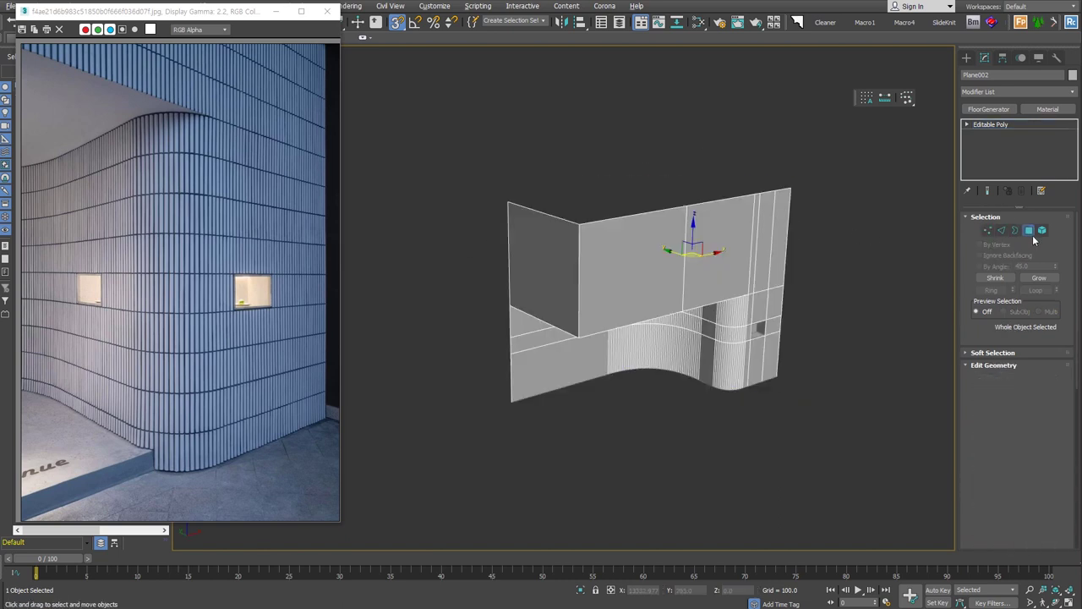
alt+middle_drag(946, 336, 686, 395)
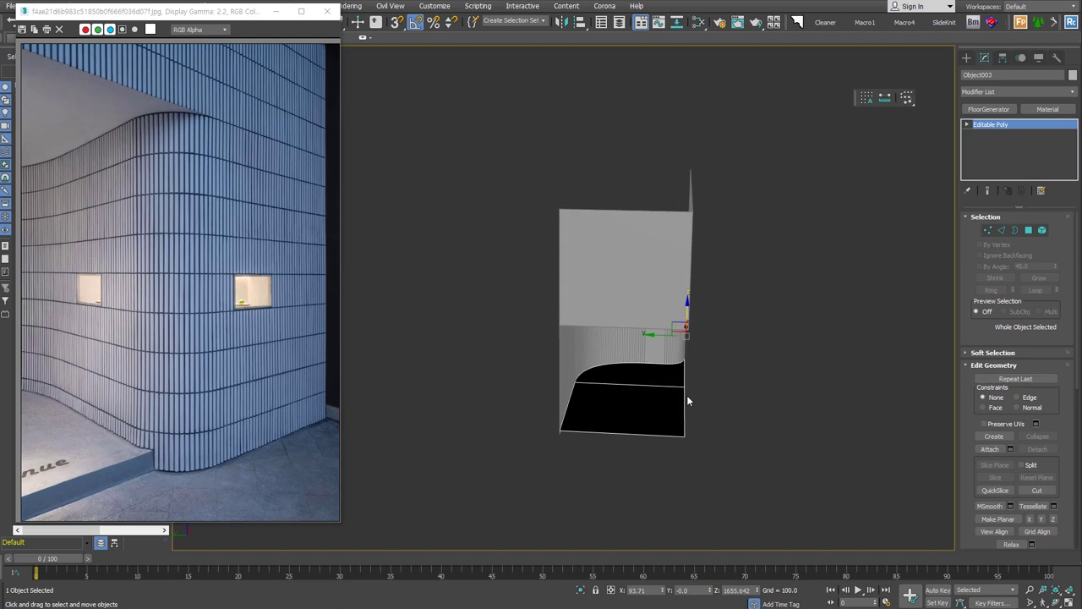
key(f)
click(966, 56)
click(994, 125)
drag(411, 413, 934, 447)
scroll(744, 405, up, 3)
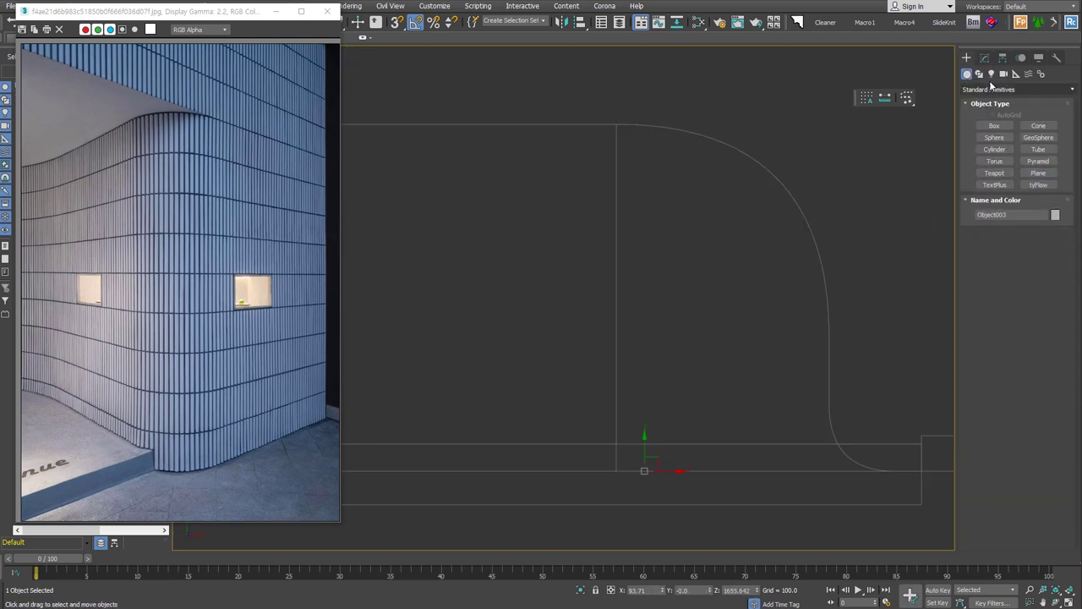
scroll(743, 404, down, 2)
Step: Set the render output width to 600 (600 × 800) and create a camera from the view
mouse_move(744, 405)
alt+middle_down()
mouse_move(786, 337)
mouse_move(482, 421)
mouse_move(794, 344)
alt+middle_up()
key(F3)
click(765, 311)
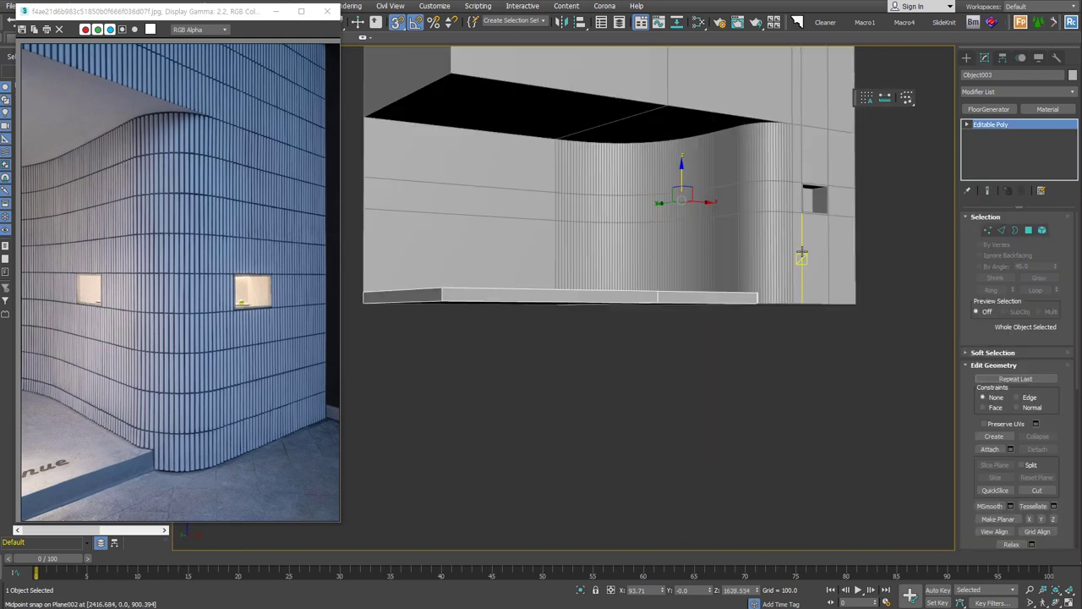
scroll(857, 304, up, 3)
key(F10)
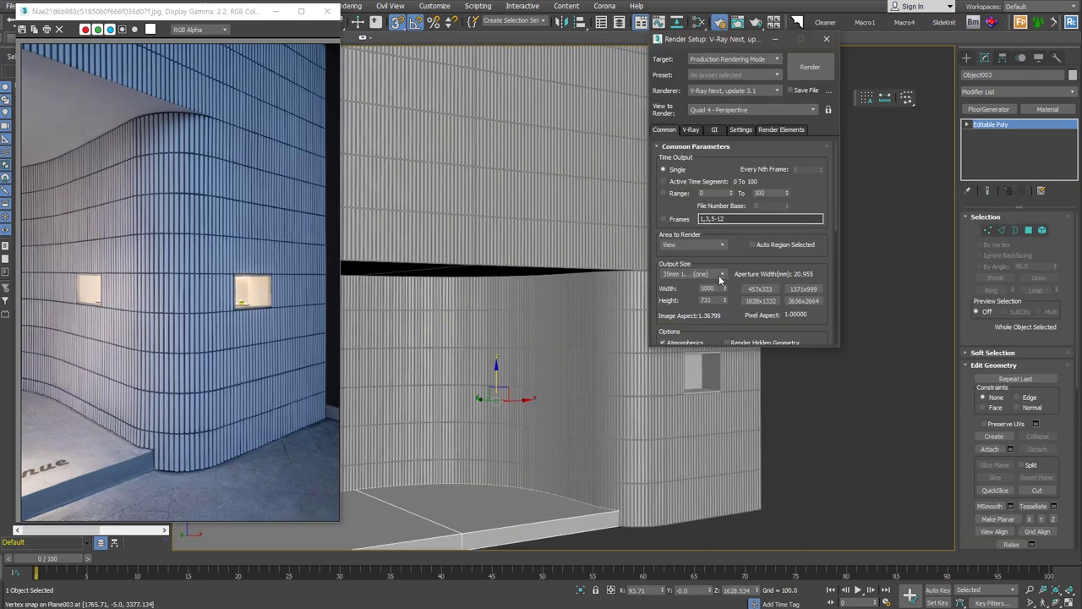
text(600)
key(Return)
mouse_move(417, 465)
alt+middle_down()
mouse_move(584, 367)
mouse_move(660, 282)
mouse_move(844, 367)
alt+middle_up()
key(F10)
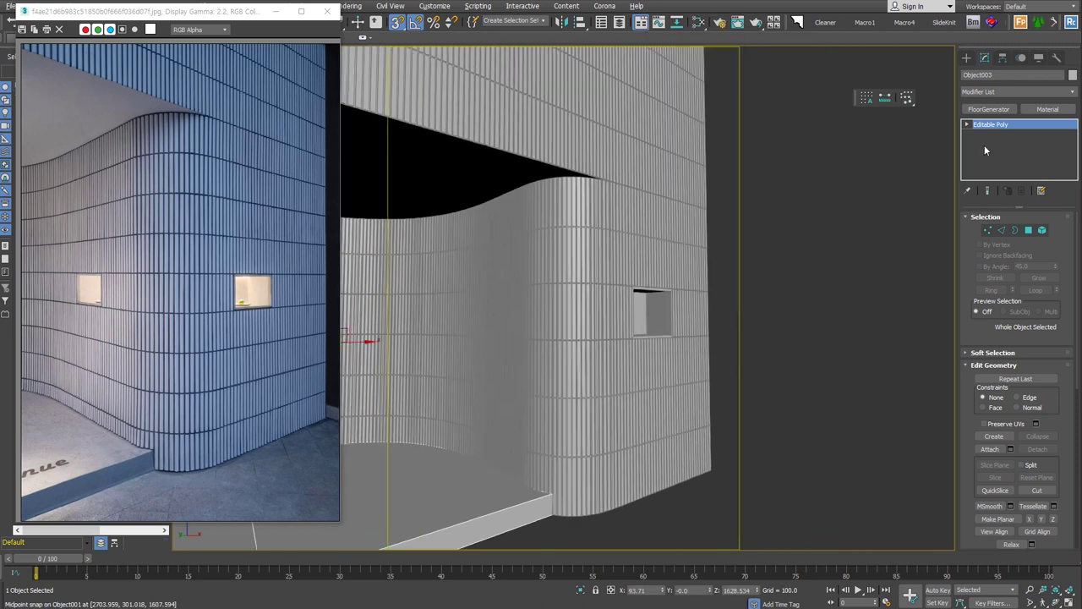
key(ctrl+c)
Step: Switch the viewport to look through the camera PhysCamera001
key(t)
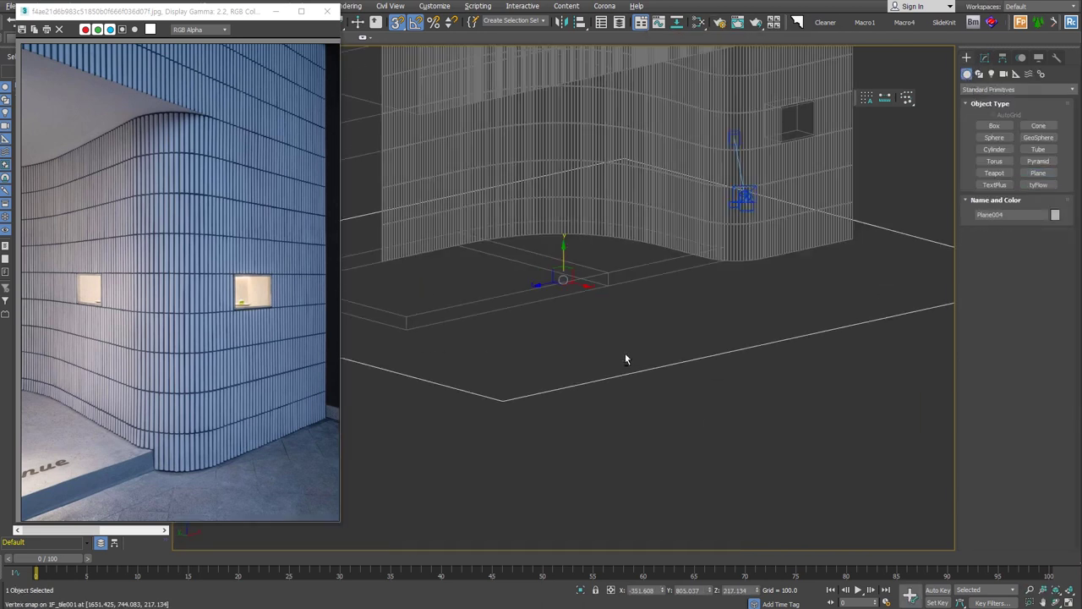
key(c)
click(208, 58)
click(245, 266)
scroll(1016, 428, down, 5)
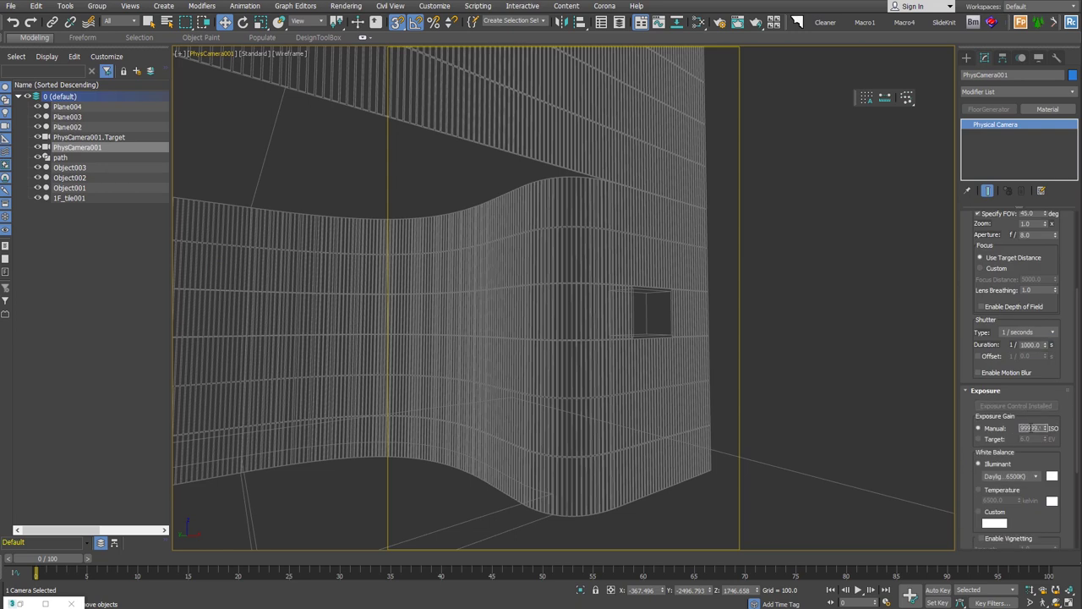
Step: Add a VRay dome light and load an HDR image into its VRayHDRI map
click(966, 58)
click(994, 125)
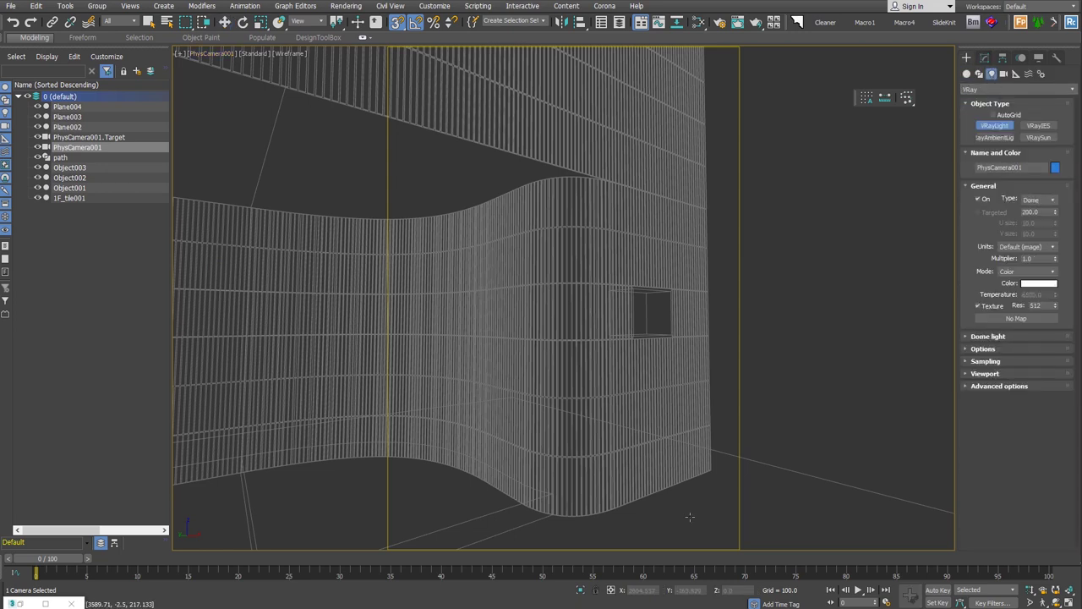
click(695, 507)
click(199, 43)
click(112, 175)
double_click(89, 178)
Step: Check the environment settings and start a V-Ray test render through the camera
click(346, 6)
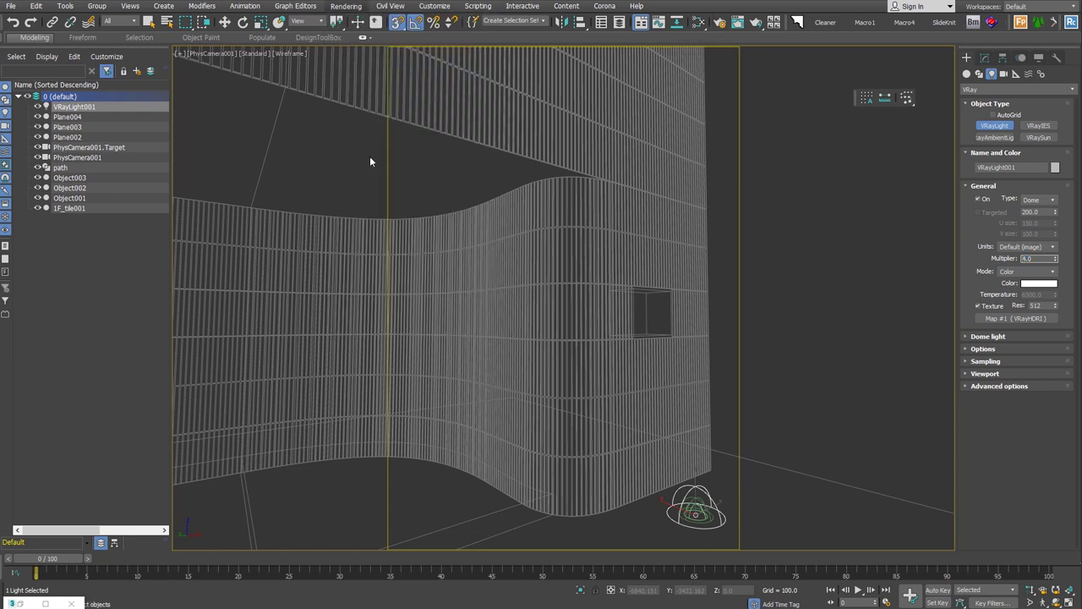
click(389, 162)
click(719, 22)
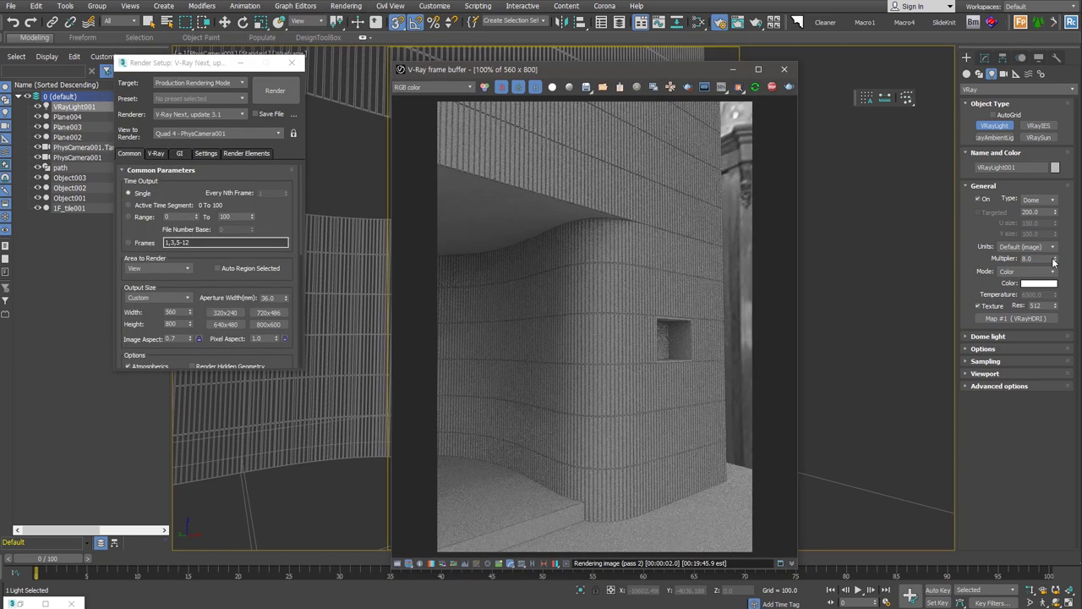
Step: Expand the dome light's parameters and finish placing the second light, VRayLight002
drag(624, 73, 378, 40)
click(983, 348)
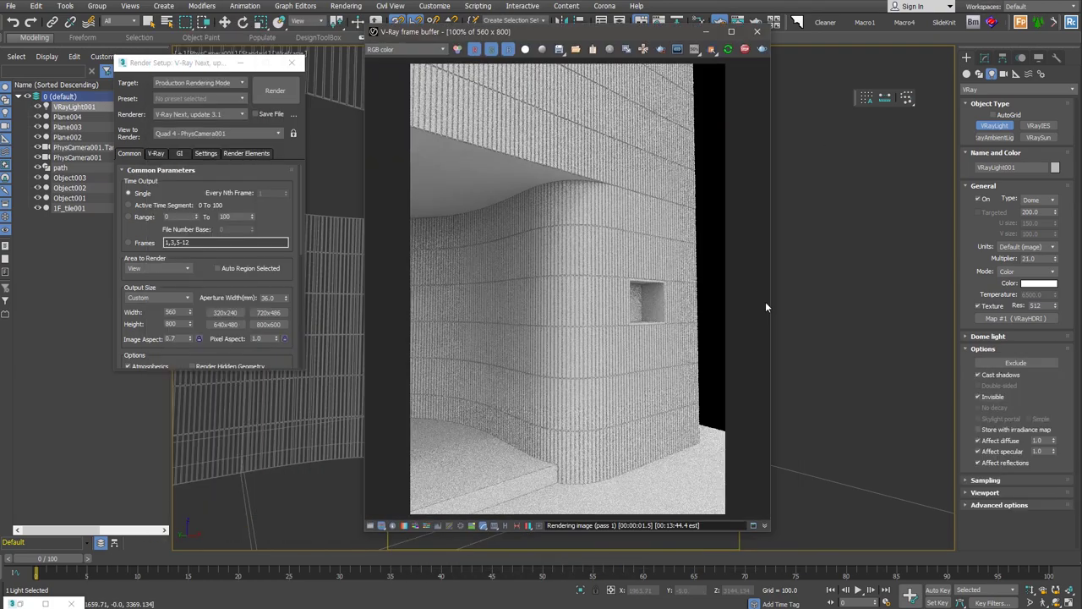
right_click(765, 301)
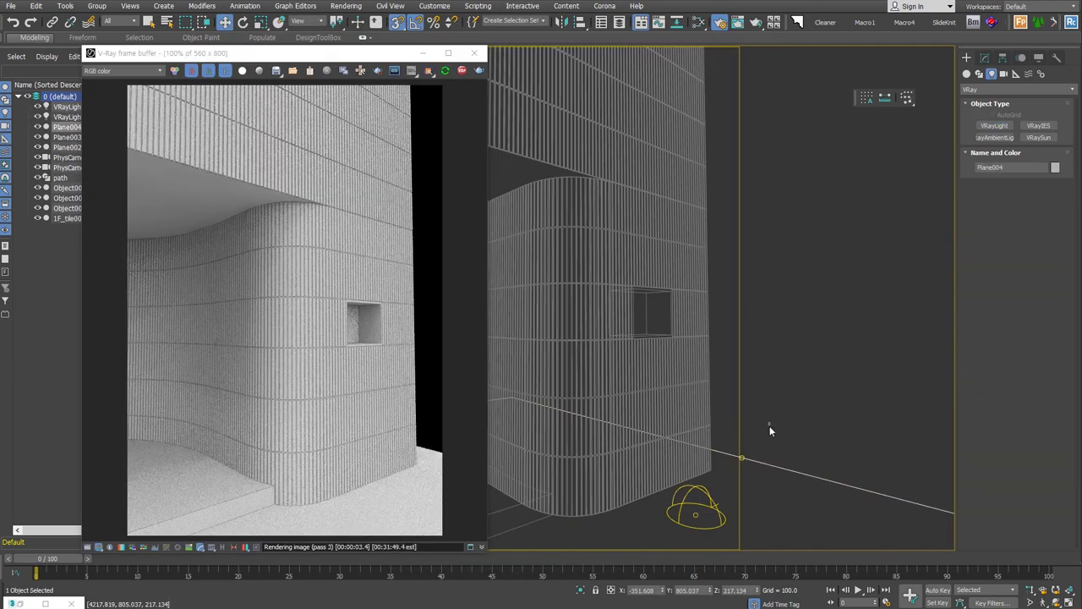